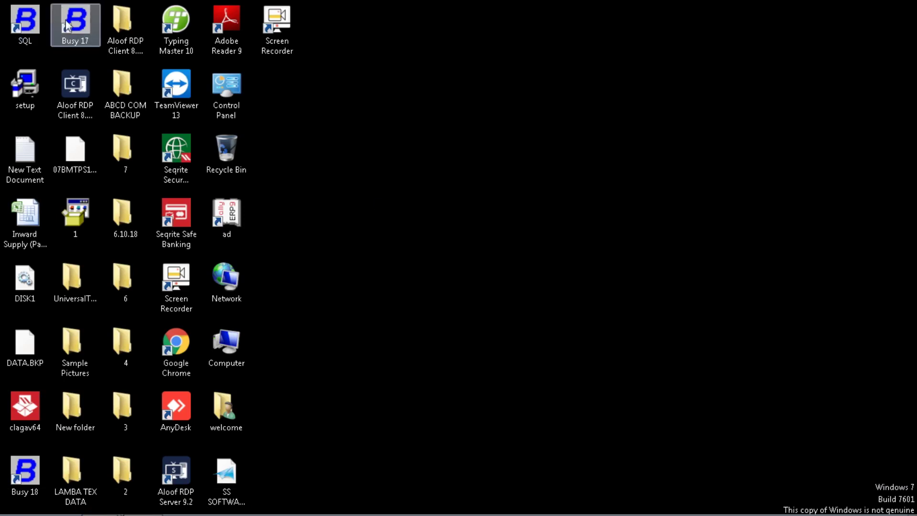
Step: Drag the Busy 17 desktop shortcut into a new column right of Control Panel
left_click_drag(75, 22, 561, 114)
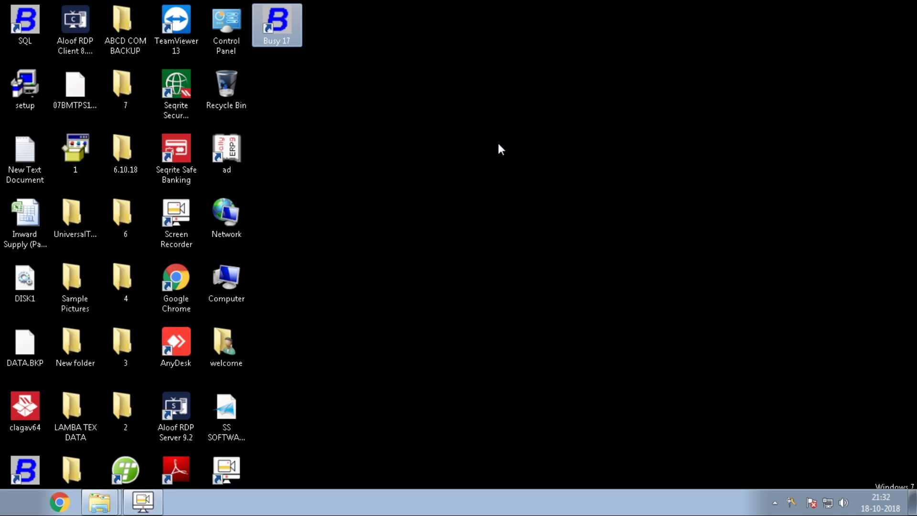
left_click(59, 505)
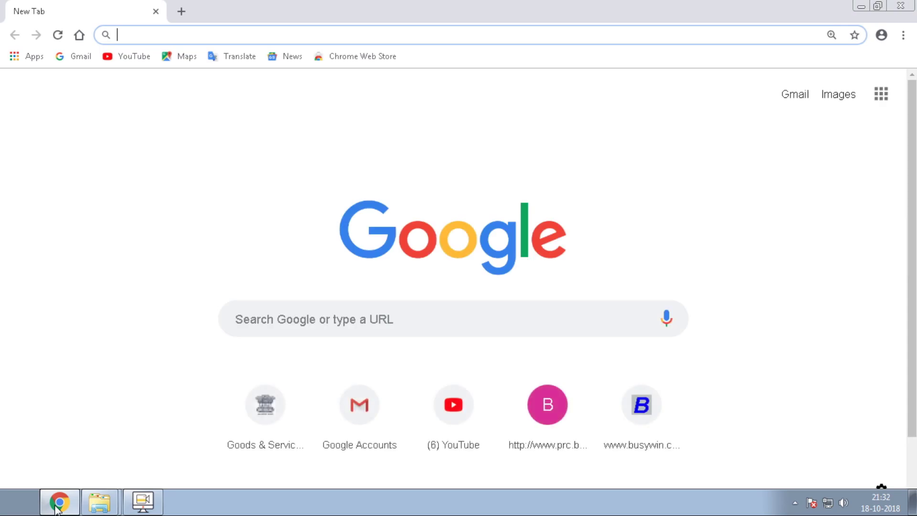
type("www")
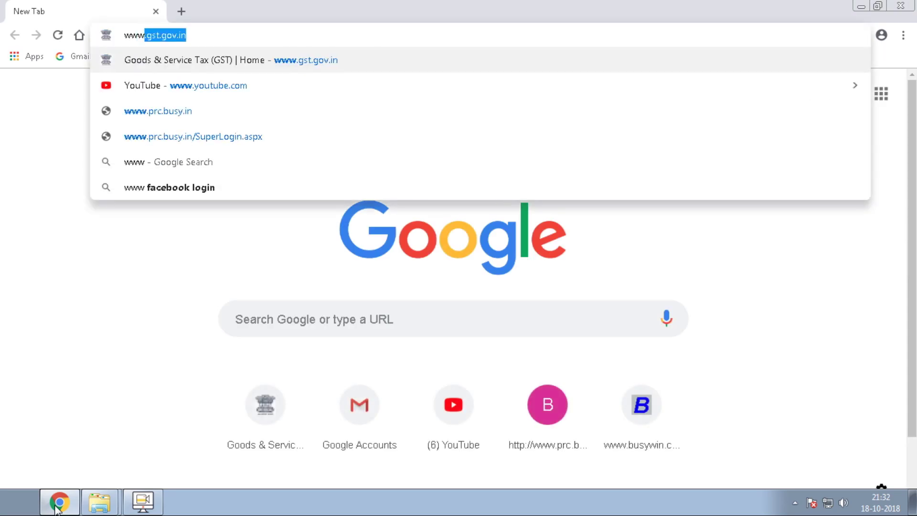
type(".bus")
key("Return")
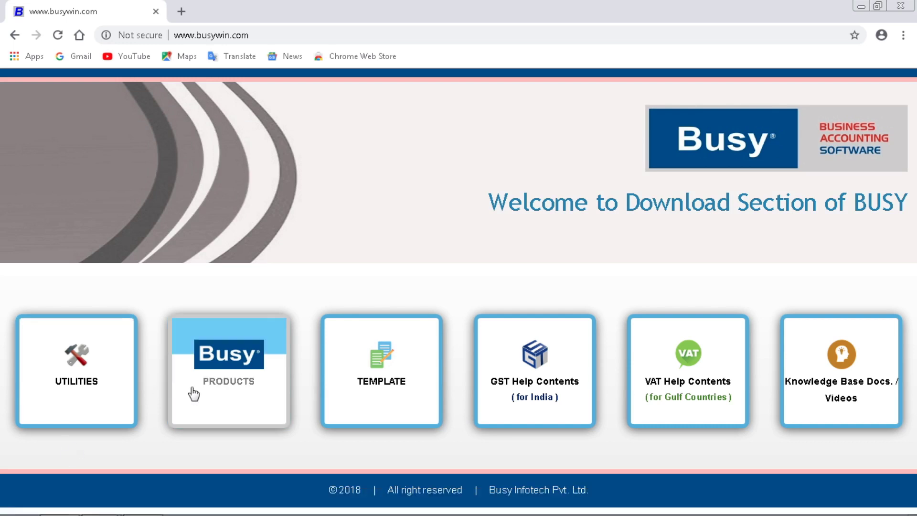
Step: From the PRODUCTS page, download BUSY 18 (Rel 1.3) as setup.rar
left_click(219, 389)
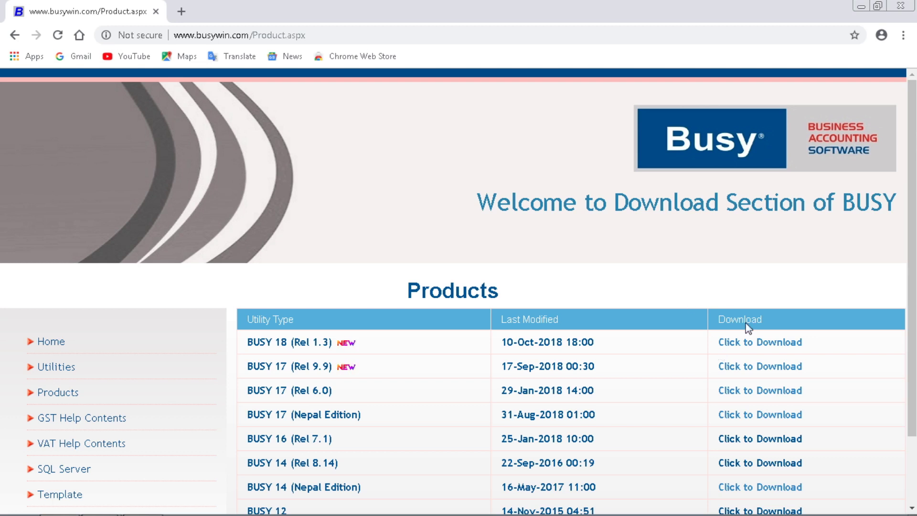
left_click(757, 343)
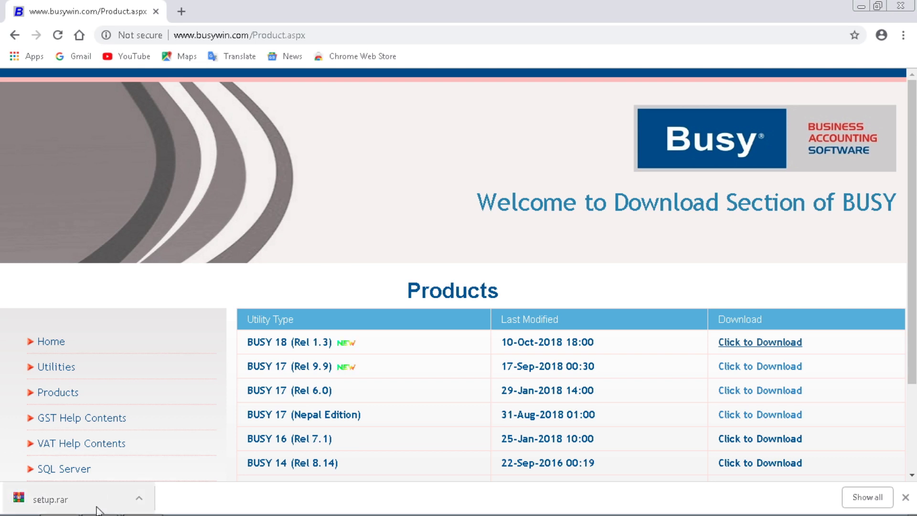
Step: Open the Downloads folder holding setup.rar from Chrome's download bar
mouse_move(211, 502)
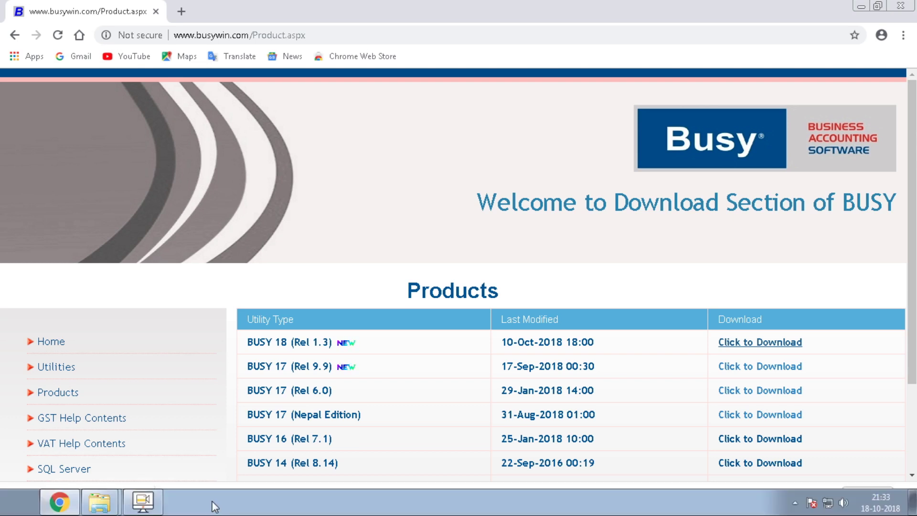
left_click(144, 499)
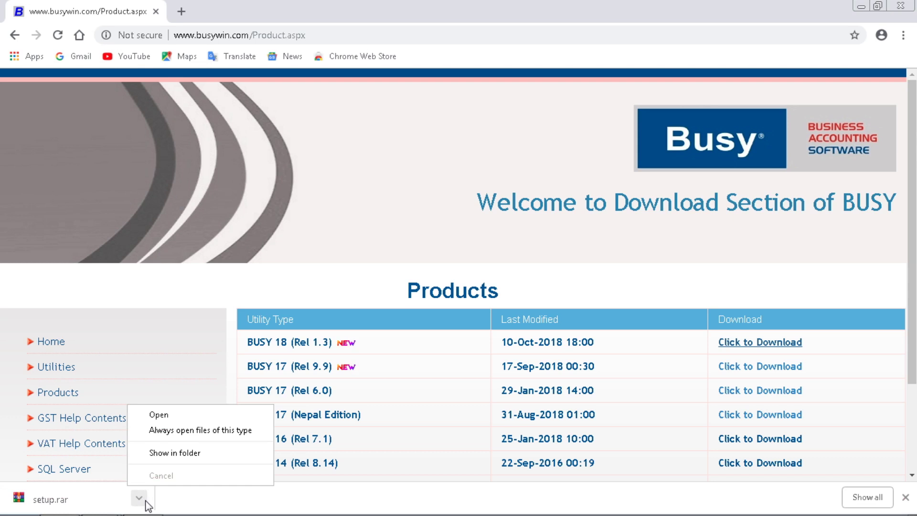
left_click(163, 454)
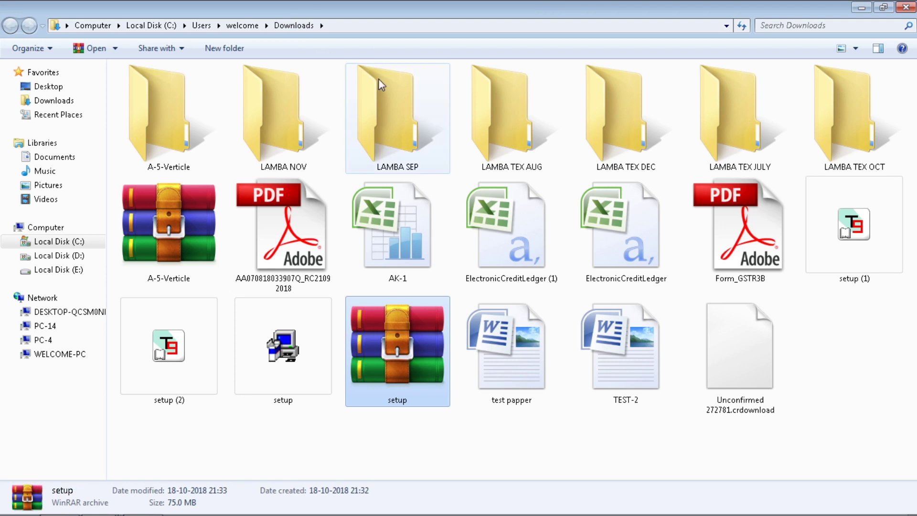
scroll(400, 427, "up", 2, "ctrl")
Step: Enlarge the Downloads folder icons to extra-large with the setup archive visible
scroll(409, 428, "up", 1, "ctrl")
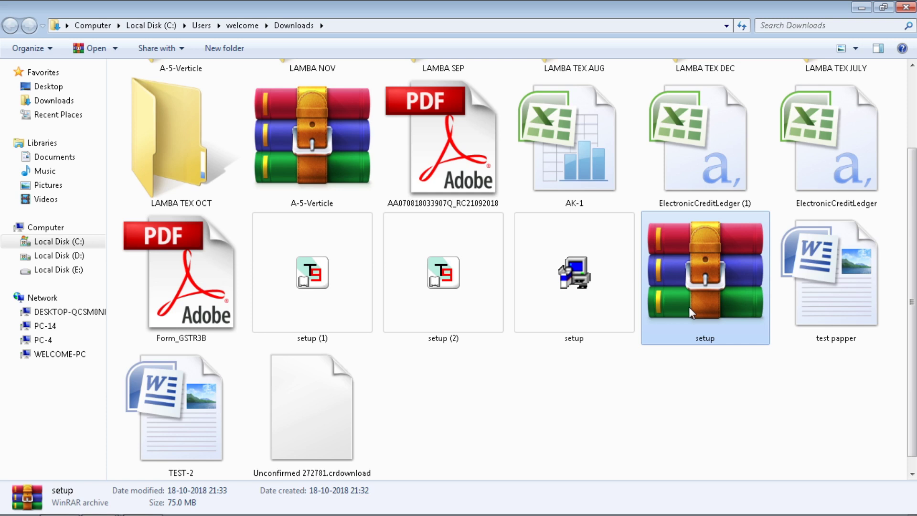
Step: Extract the setup archive to C:\Users\welcome\Desktop using WinRAR's extraction options
right_click(688, 307)
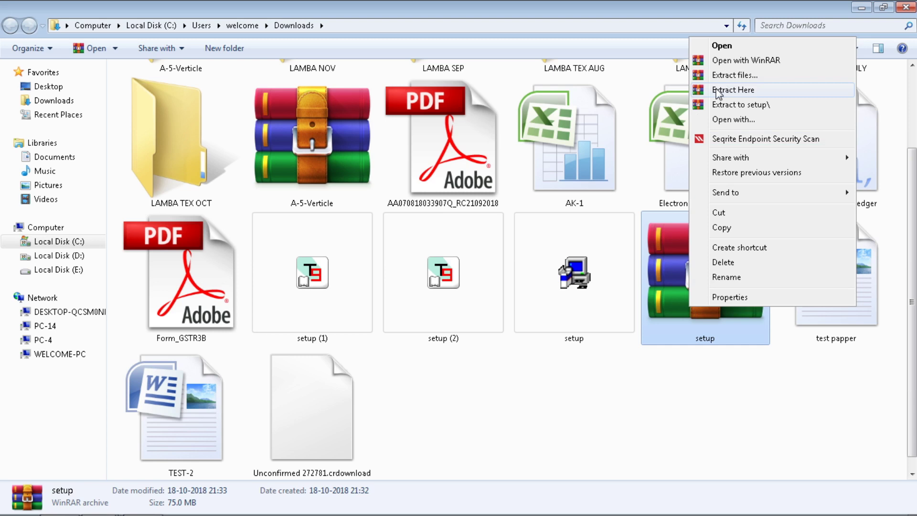
left_click(731, 75)
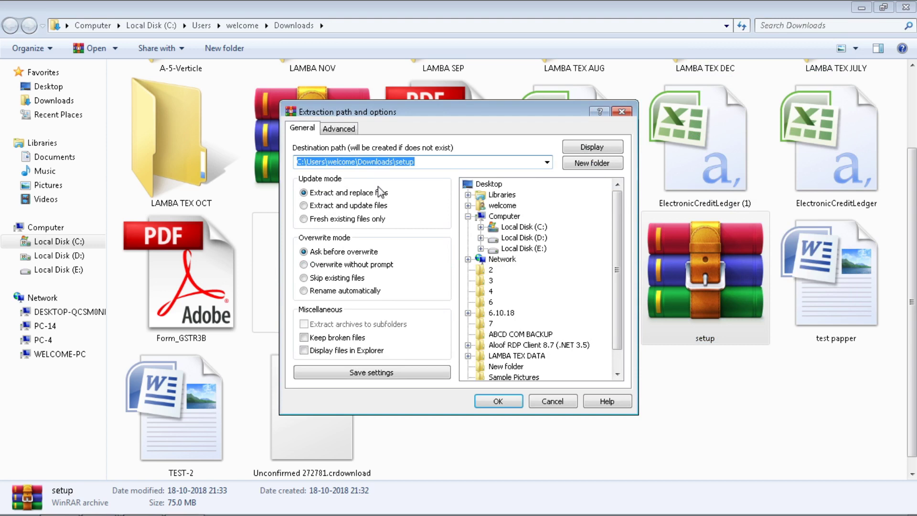
left_click(439, 161)
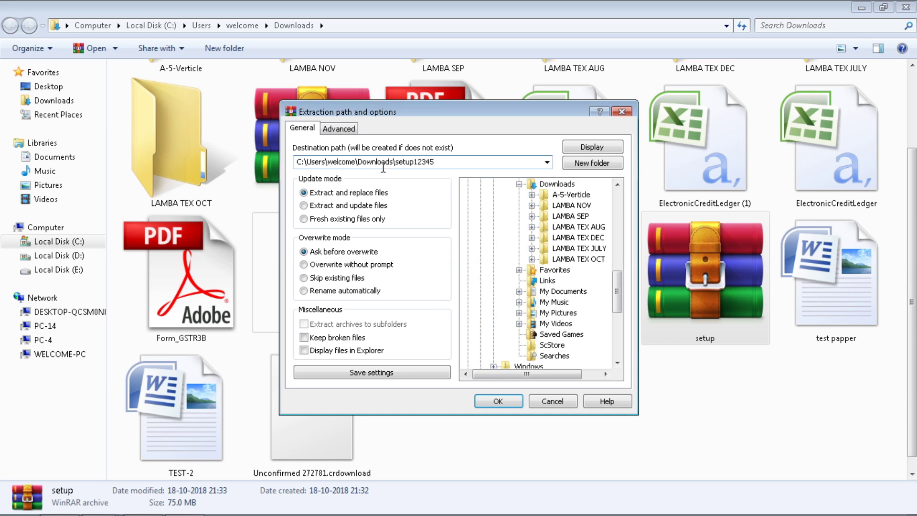
scroll(617, 247, "up", 10)
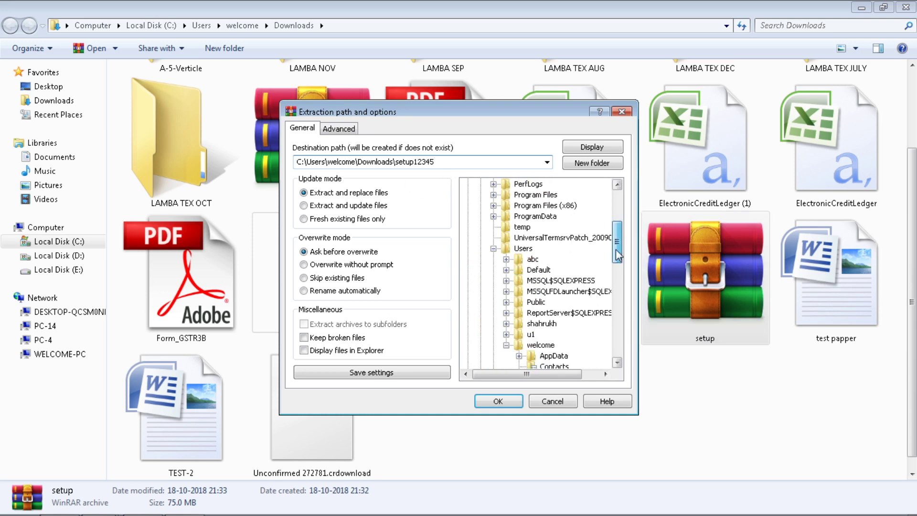
left_click(500, 185)
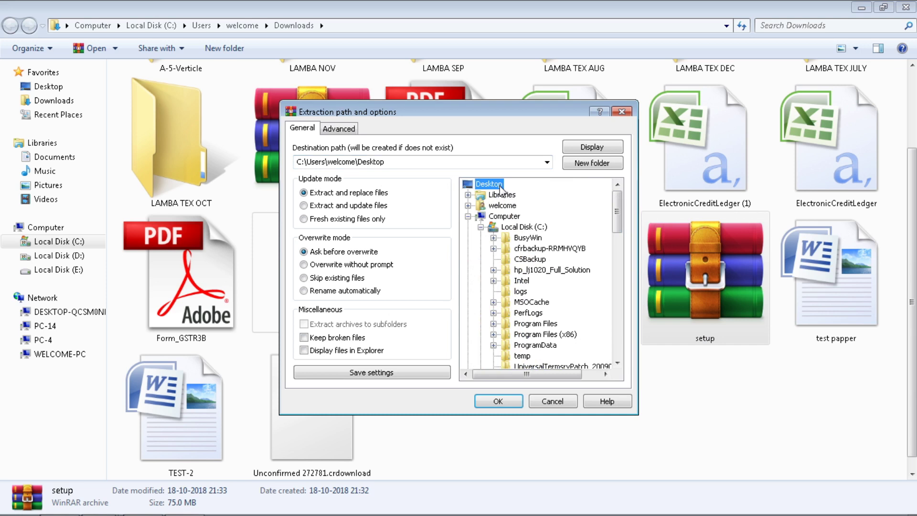
double_click(478, 164)
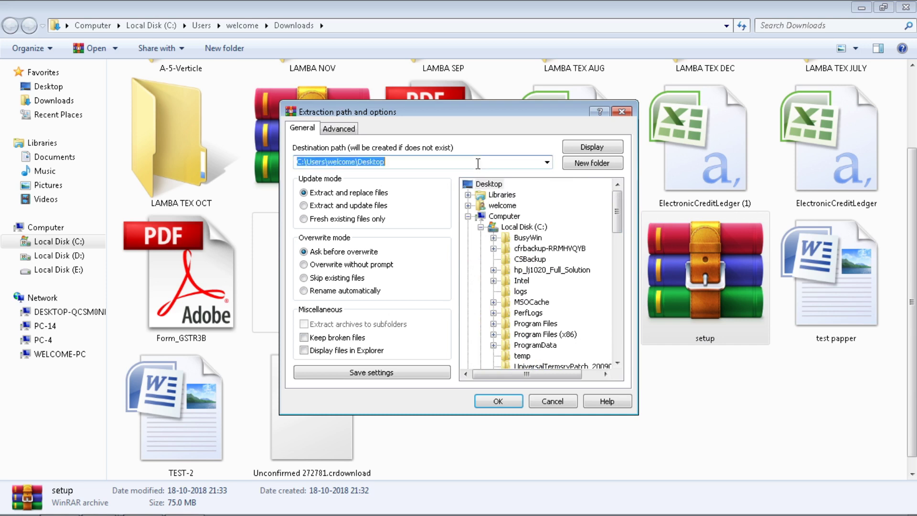
left_click(478, 164)
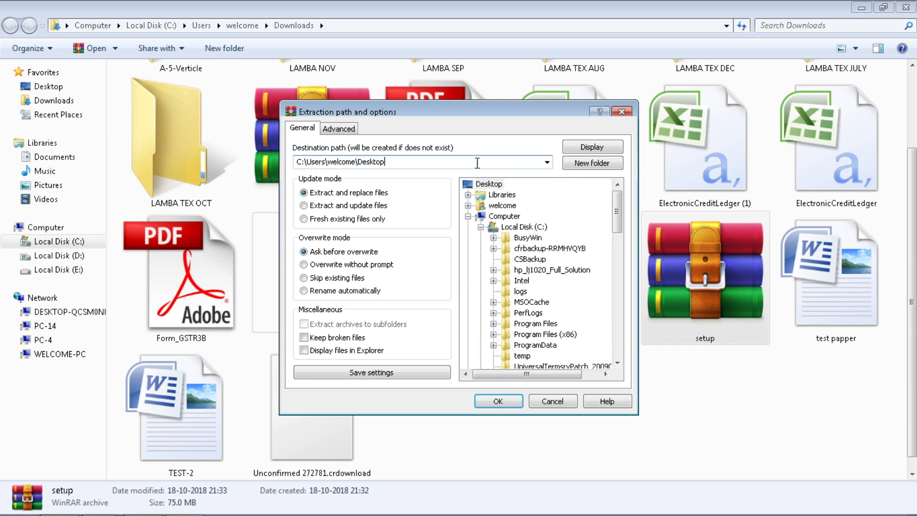
left_click(499, 401)
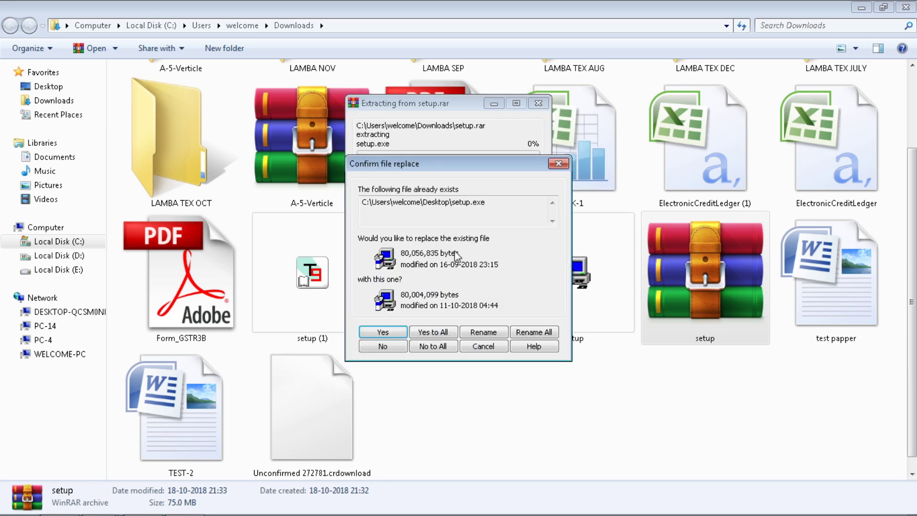
Step: Replace the existing setup.exe with Yes to All, then show the desktop
left_click(431, 332)
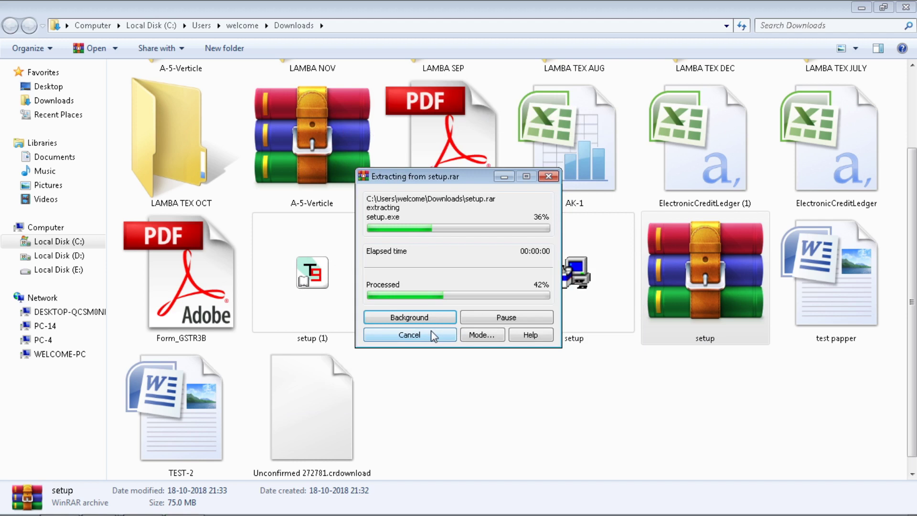
key("super+d")
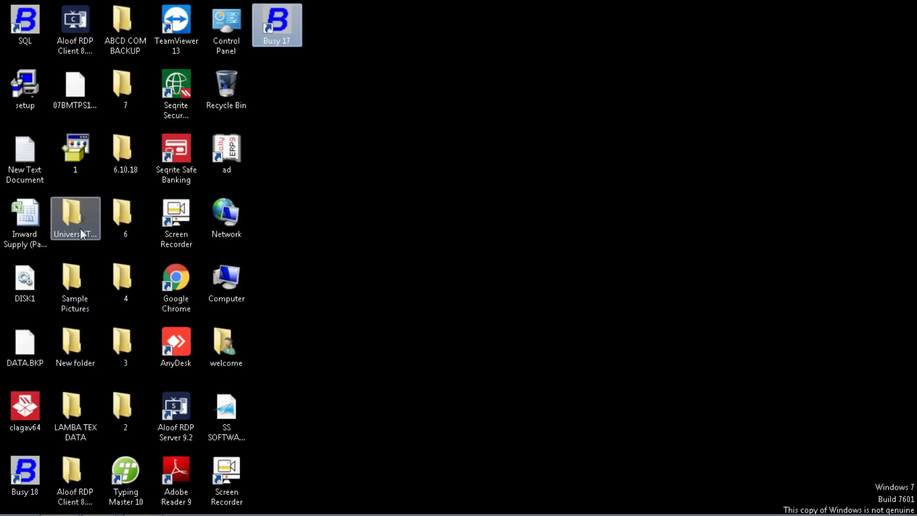
Step: Select the extracted setup program, then restore the Downloads folder window
left_click(12, 99)
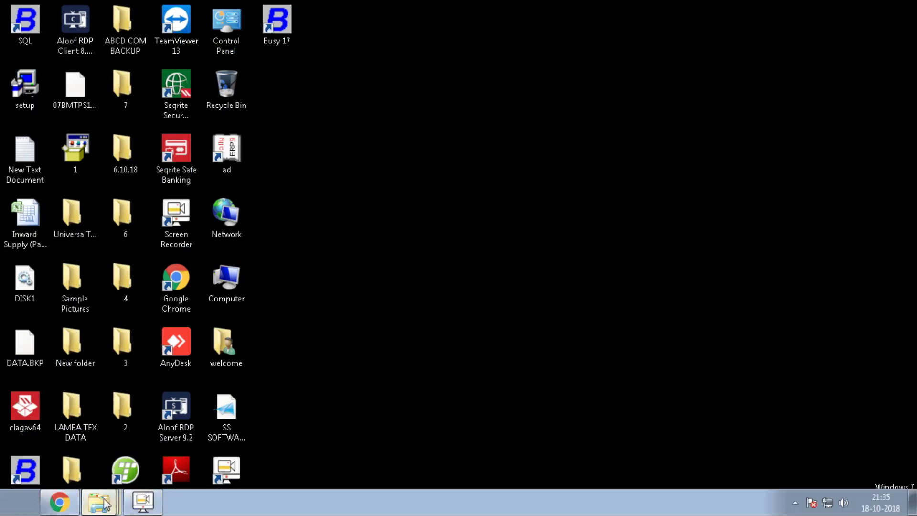
left_click(105, 503)
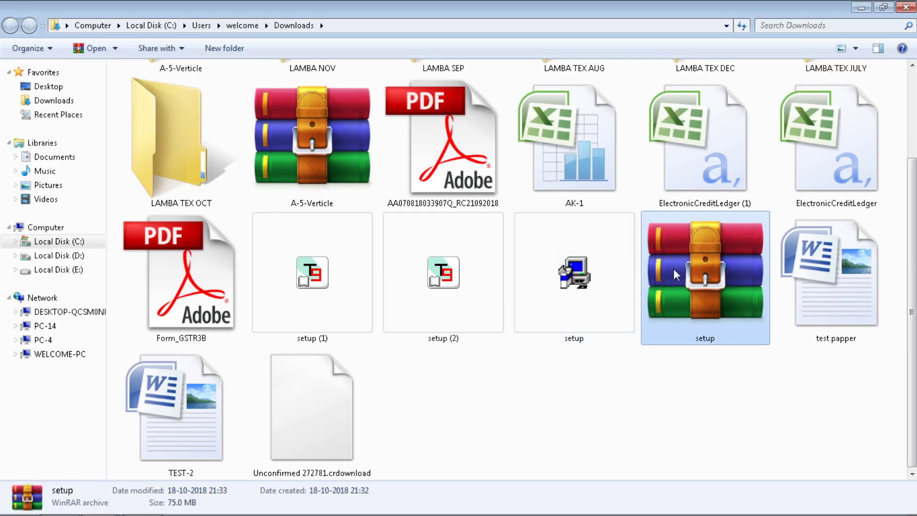
Step: Rename the older setup application to setup45
right_click(674, 269)
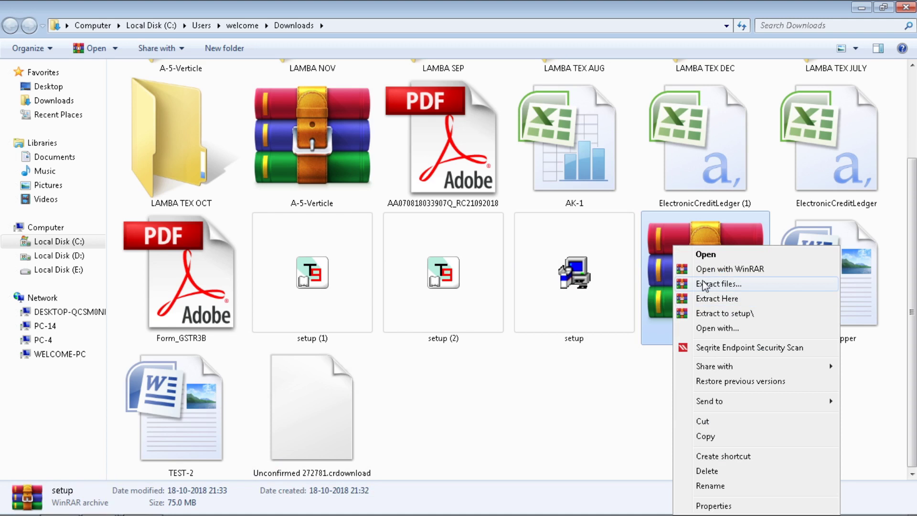
left_click(617, 286)
key("F2")
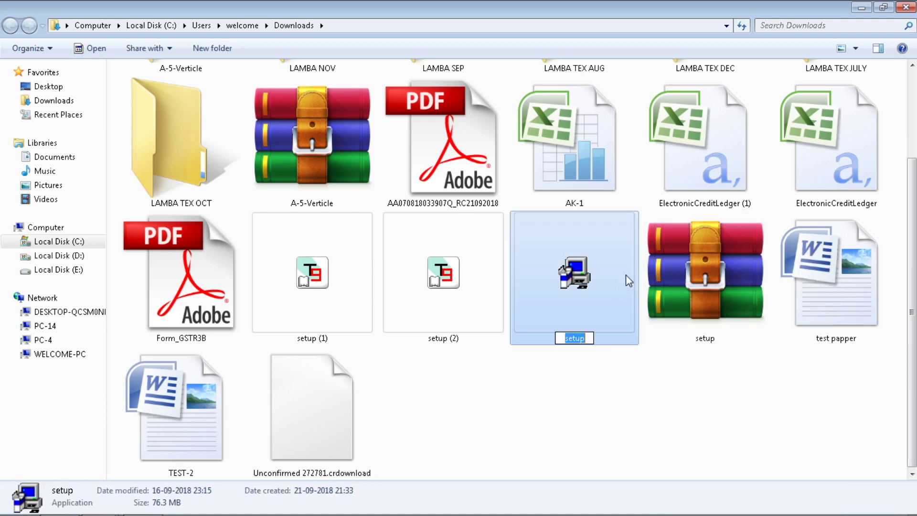
key("End")
type("45")
key("Return")
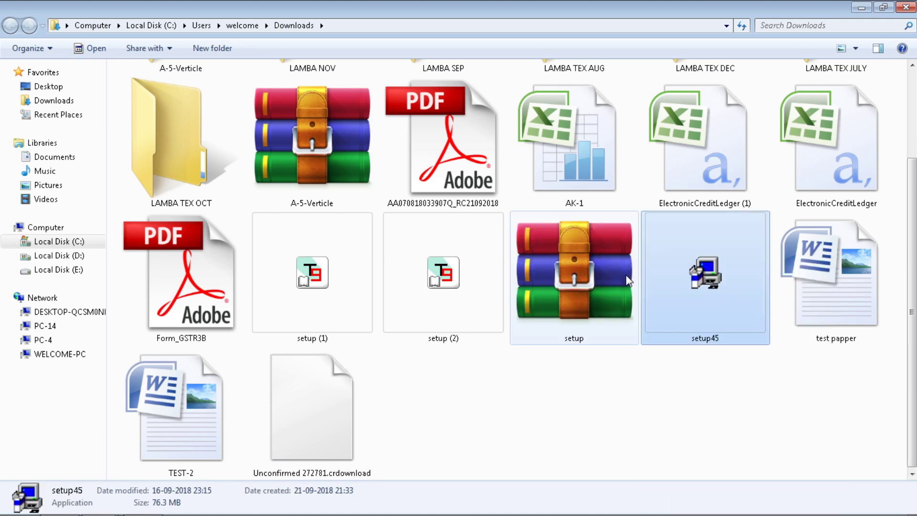
Step: Extract the setup archive here in Downloads to get a fresh setup installer
right_click(582, 272)
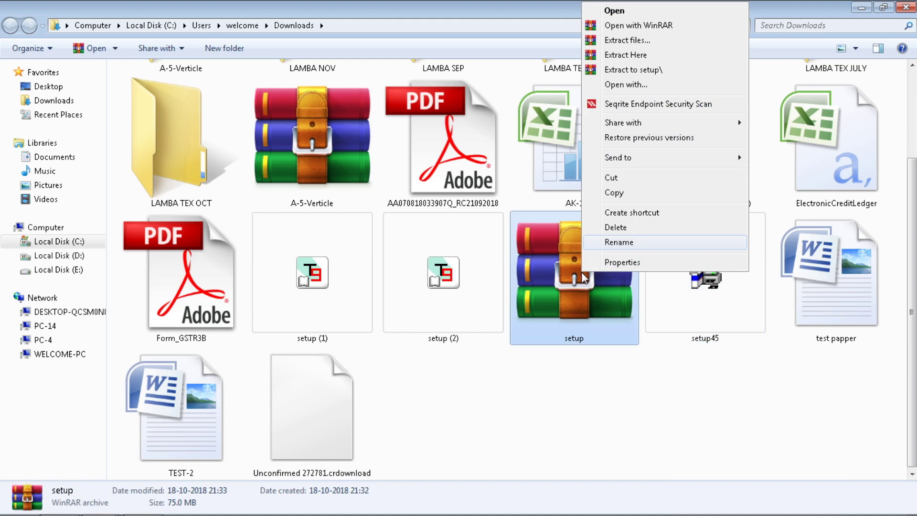
left_click(634, 56)
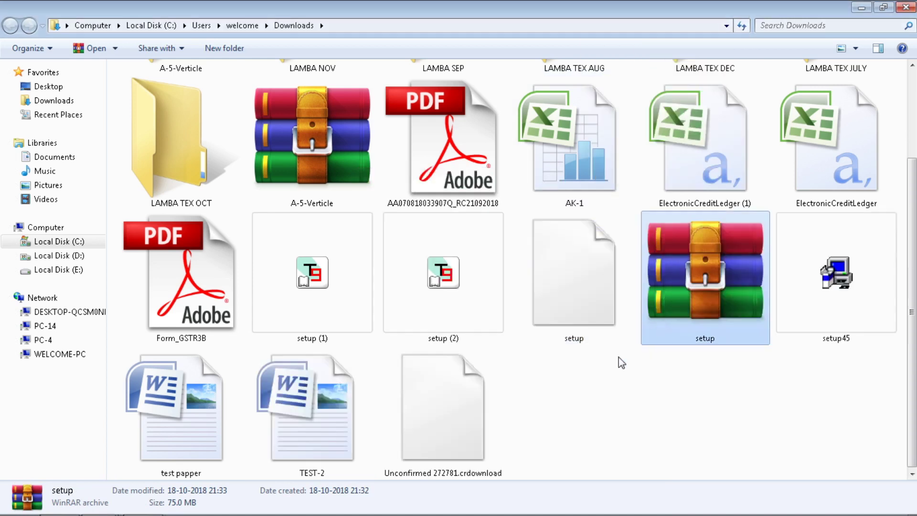
right_click(589, 308)
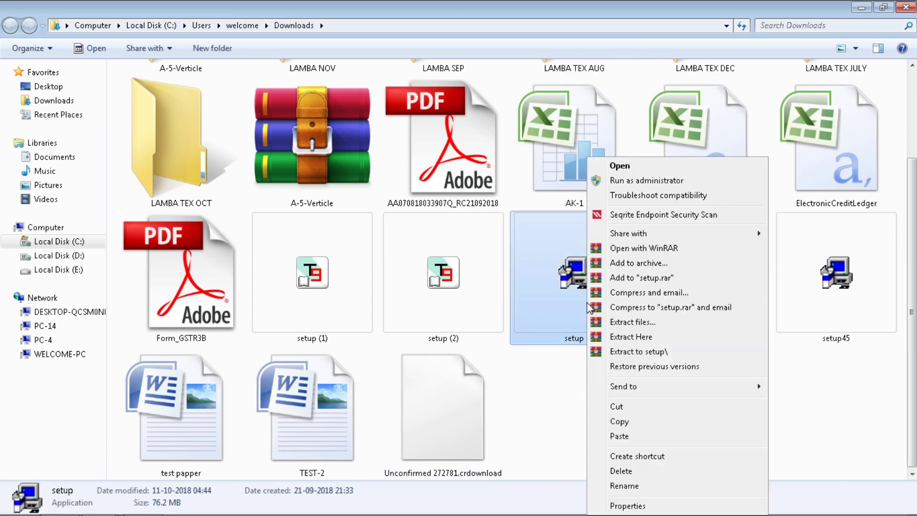
Step: Run setup as administrator, accept the licence, and install BUSY 18 (Rel. 1.3) to the default folder
left_click(626, 184)
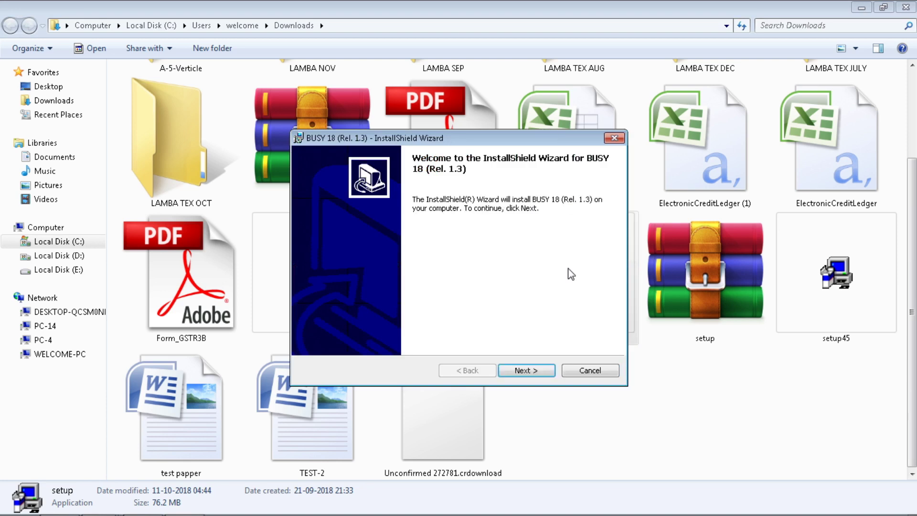
left_click(547, 372)
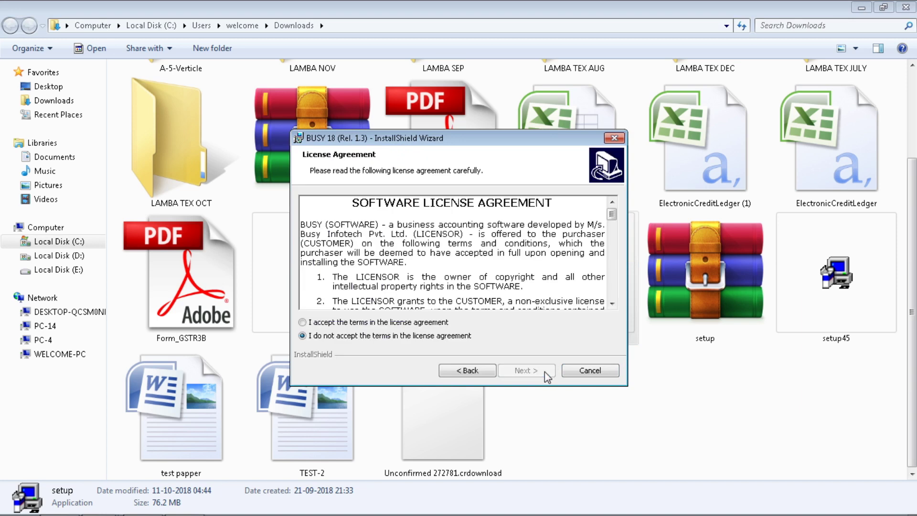
left_click(406, 325)
left_click(527, 371)
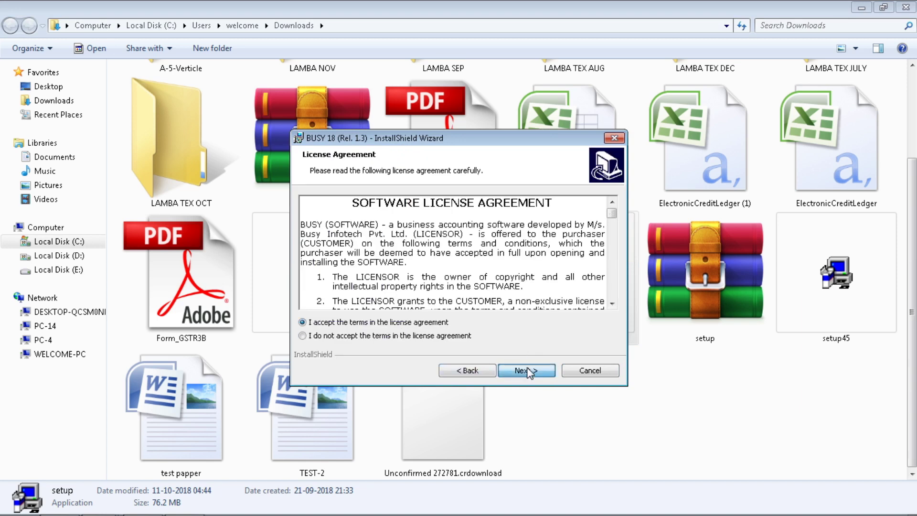
left_click(527, 371)
left_click(528, 371)
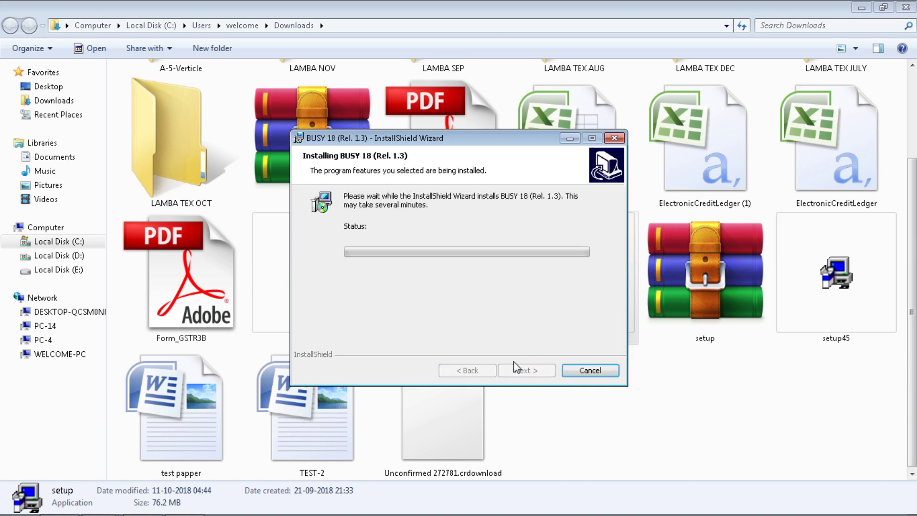
left_click(905, 7)
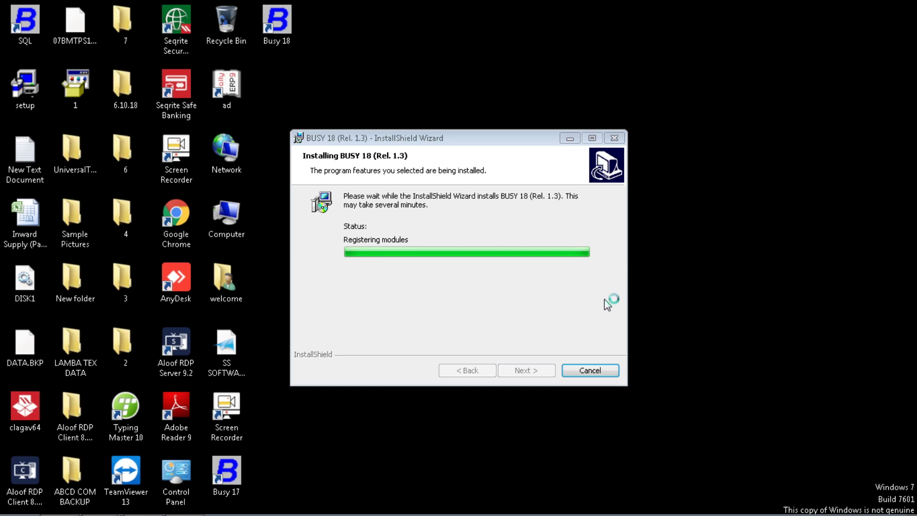
Step: Refresh the desktop and finish the completed BUSY 18 (Rel. 1.3) installation wizard
left_click(395, 136)
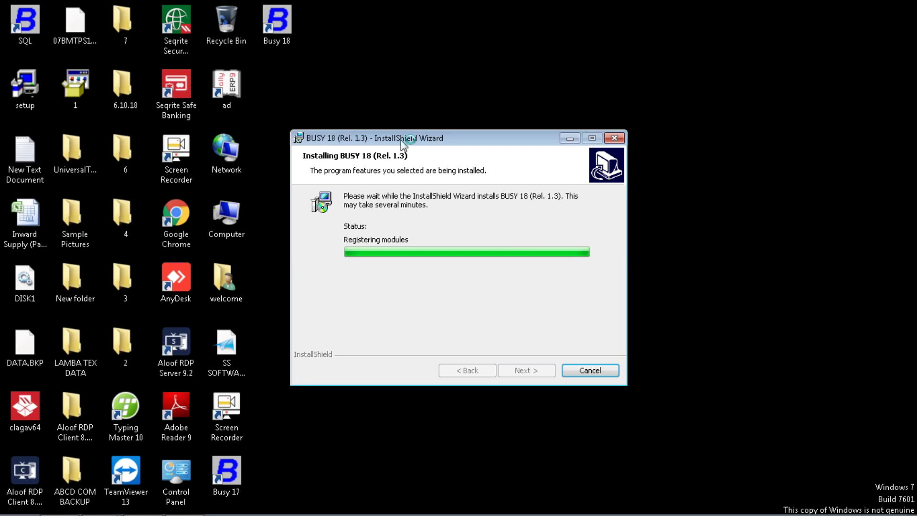
right_click(745, 206)
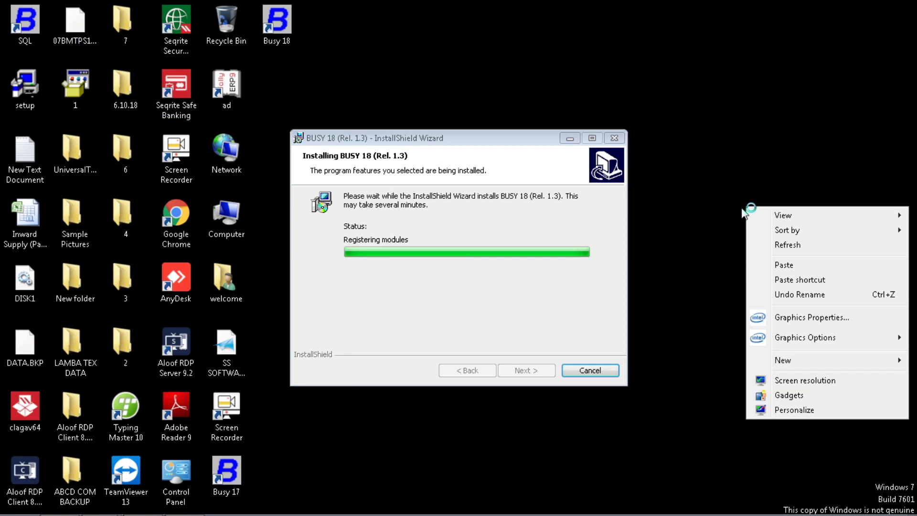
left_click(762, 246)
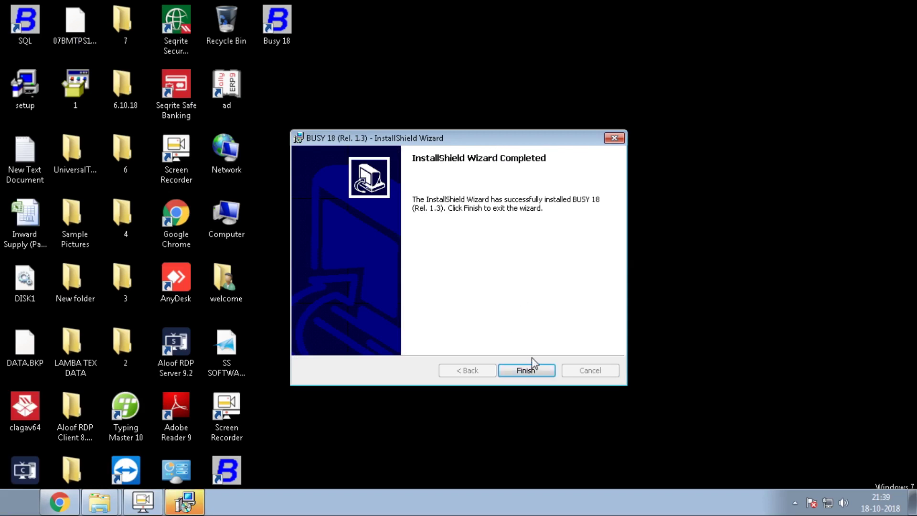
left_click(530, 369)
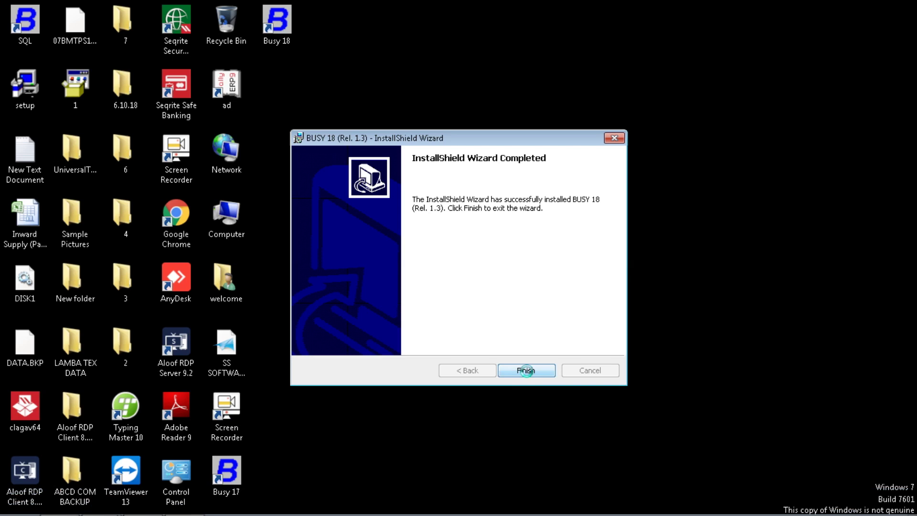
Step: Launch Busy 18 from its desktop shortcut
double_click(284, 43)
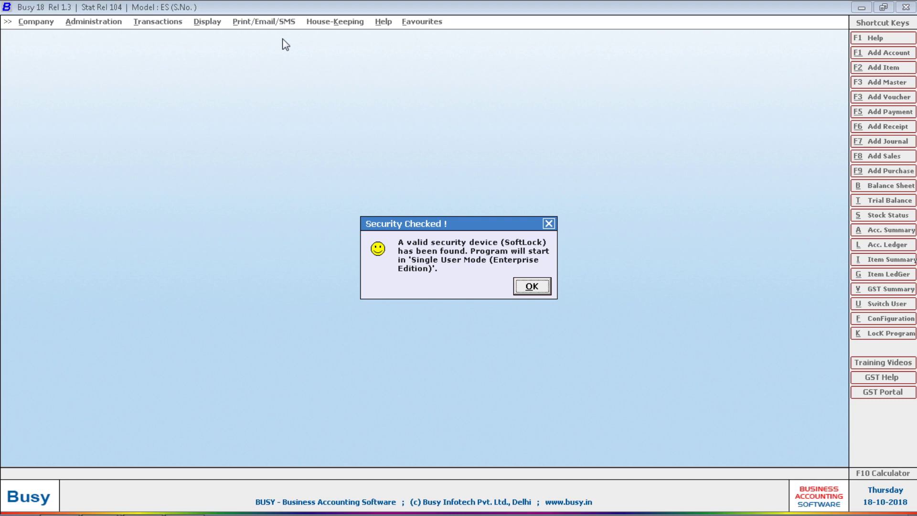
Step: Dismiss the Security Checked notice and choose Create Company from the Company menu
key("Return")
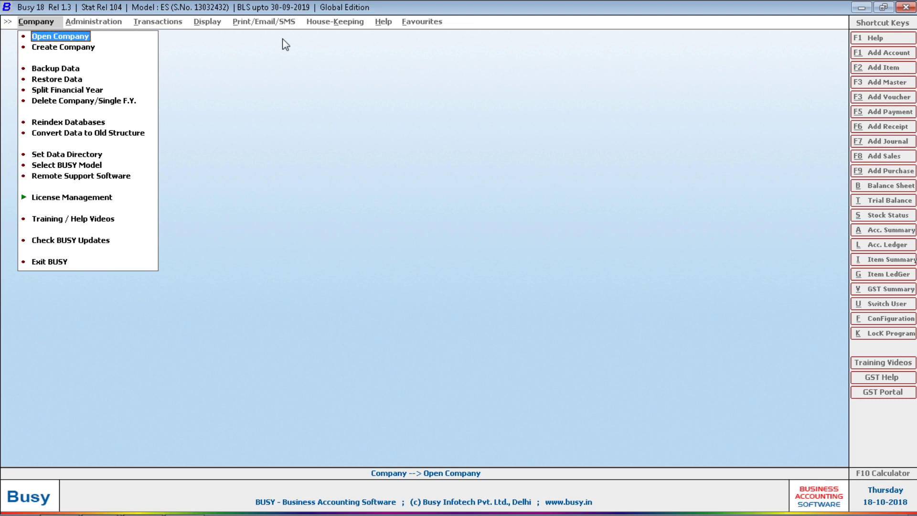
key("Down")
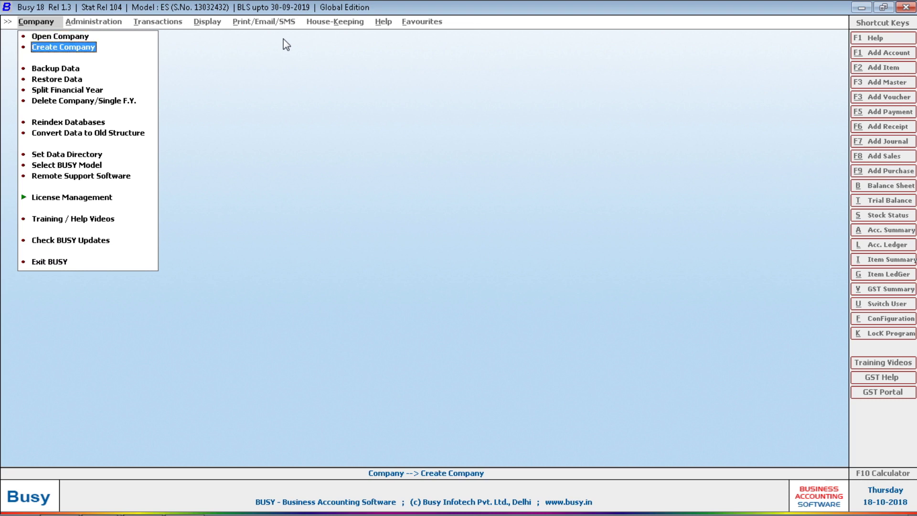
key("Return")
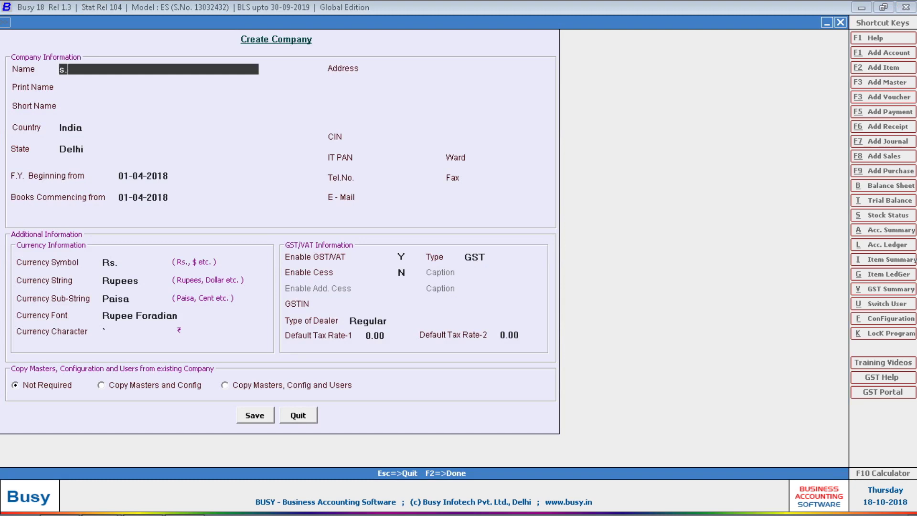
Step: Name the company S.S.. SOFTWARE AND SERVICES, adding dots to avoid the duplicate-company error
type("S.S SOFTWARE AND SERVICES")
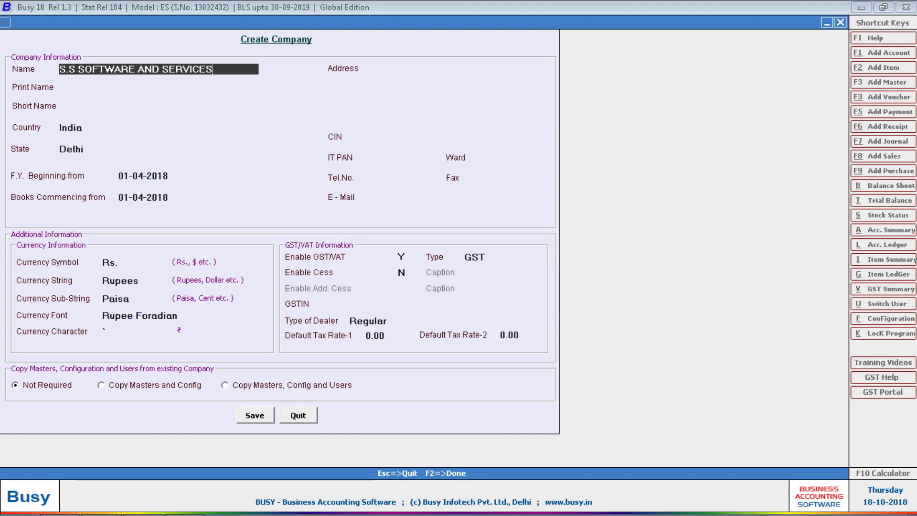
key("Return")
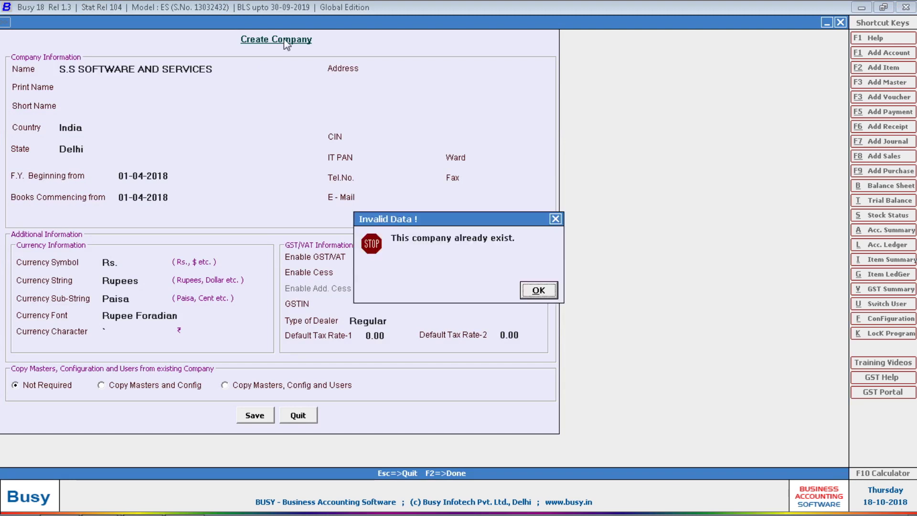
key("Return")
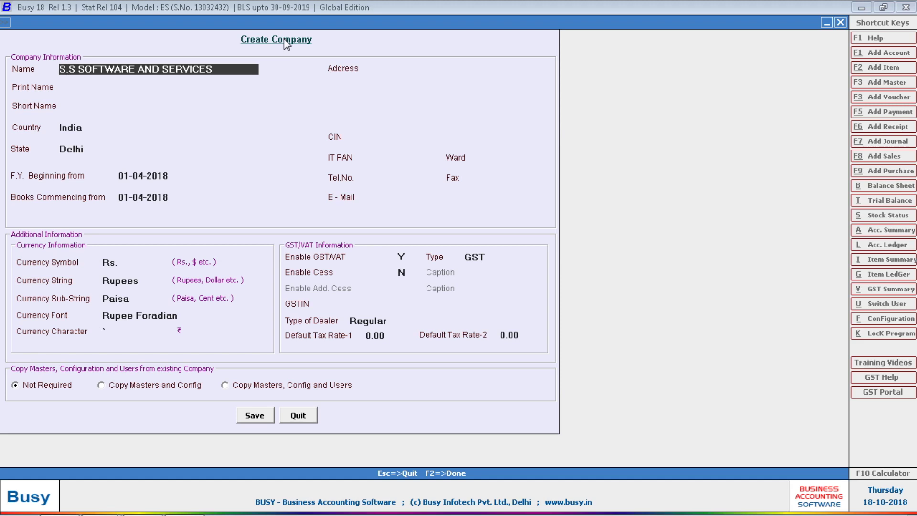
type(".")
key("Return")
key("Return")
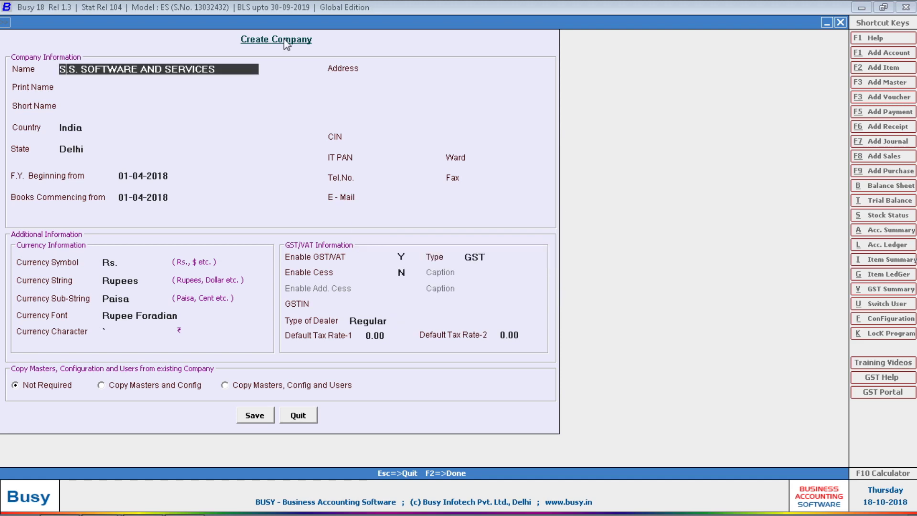
type(".")
key("Return")
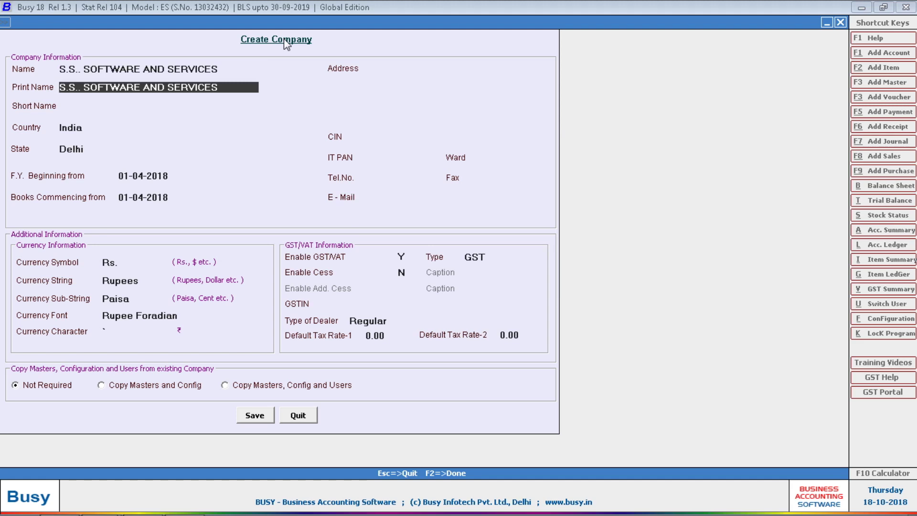
Step: Enter SSSS as the short name and accept India as the country
key("Return")
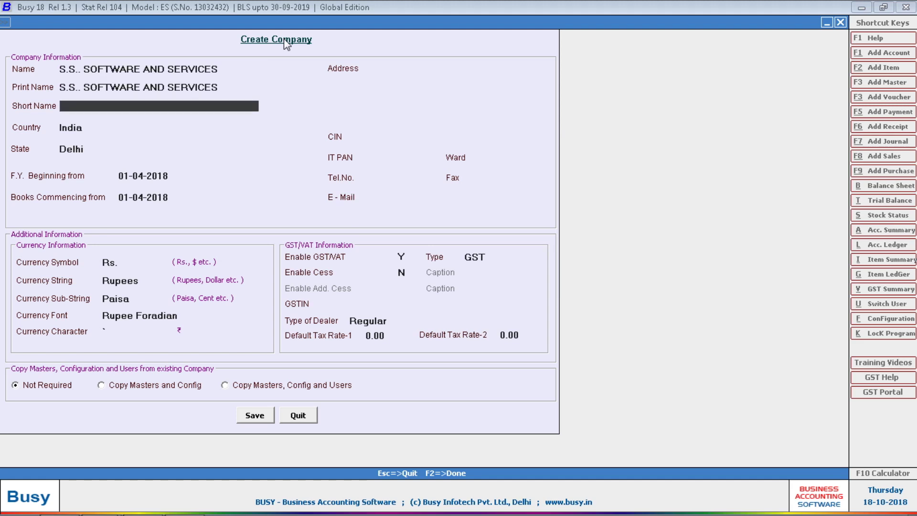
type("SSSS")
key("Return")
key("Return")
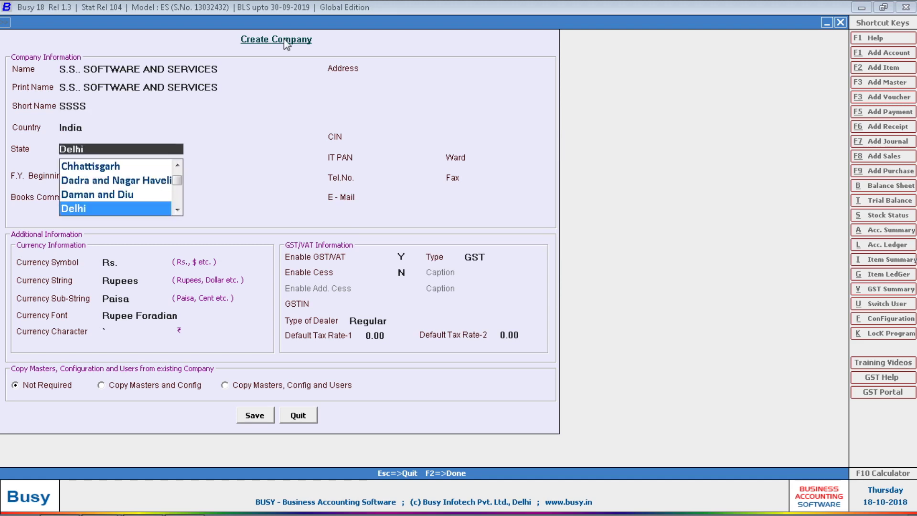
key("Return")
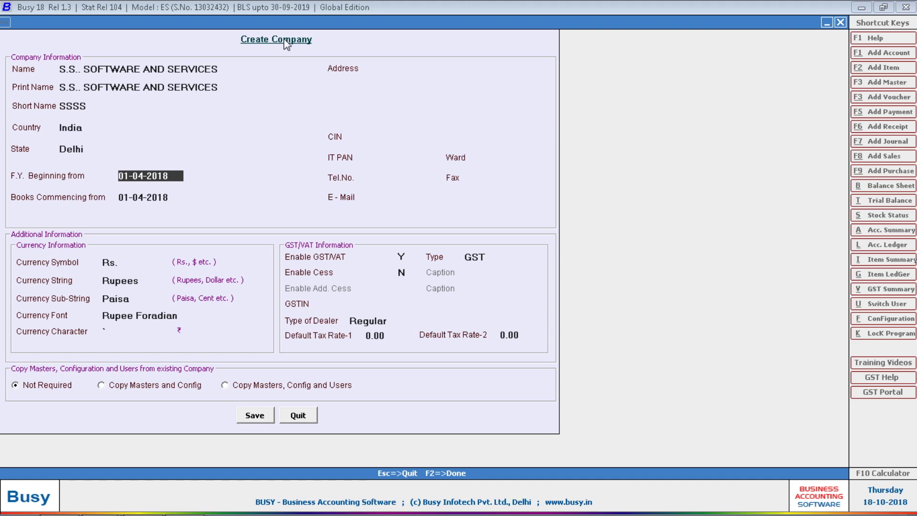
key("Return")
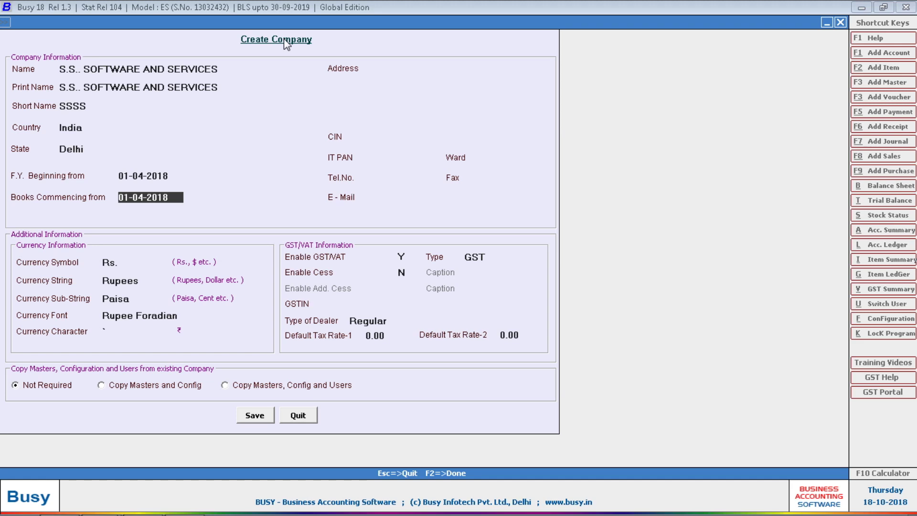
type("01-06")
key("Return")
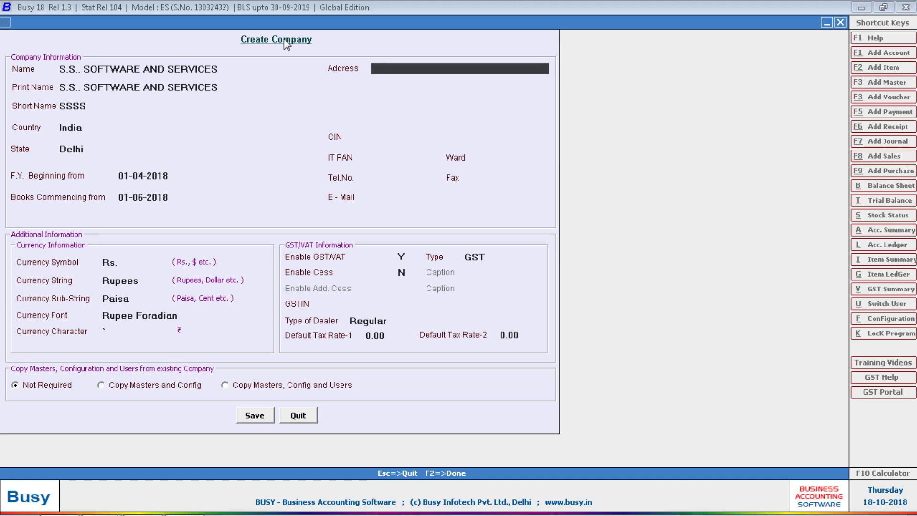
key("Up")
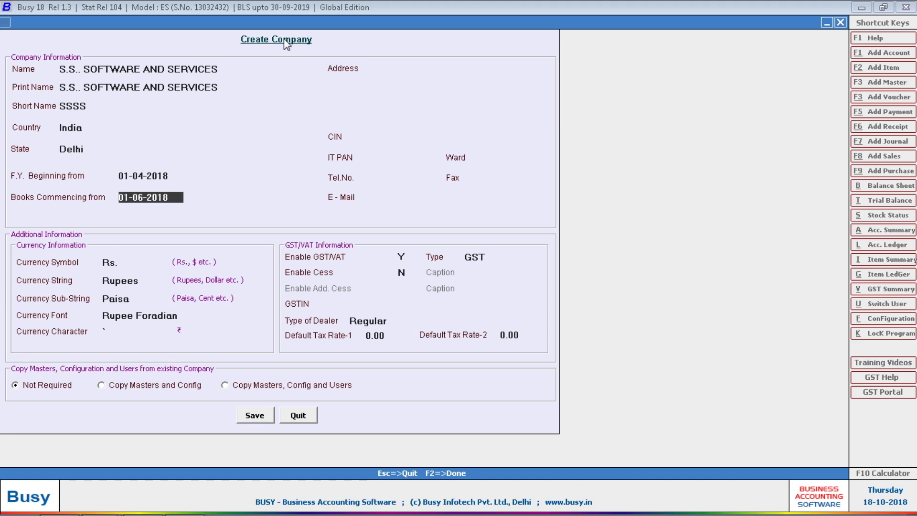
type("01-04")
key("Return")
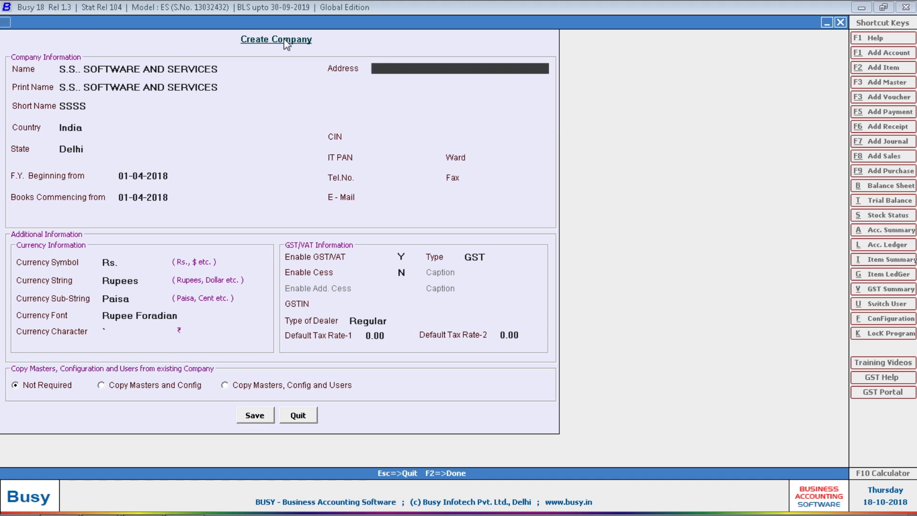
key("shift+Tab")
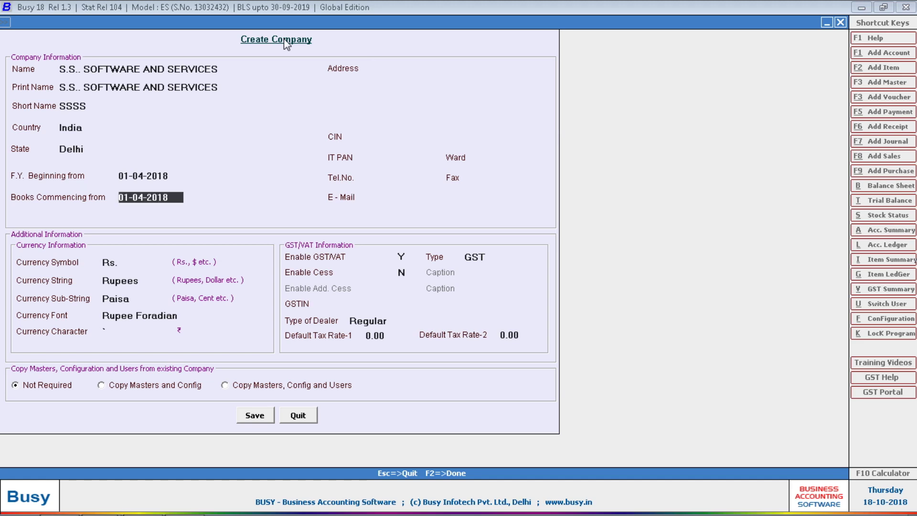
type("1-06")
key("Return")
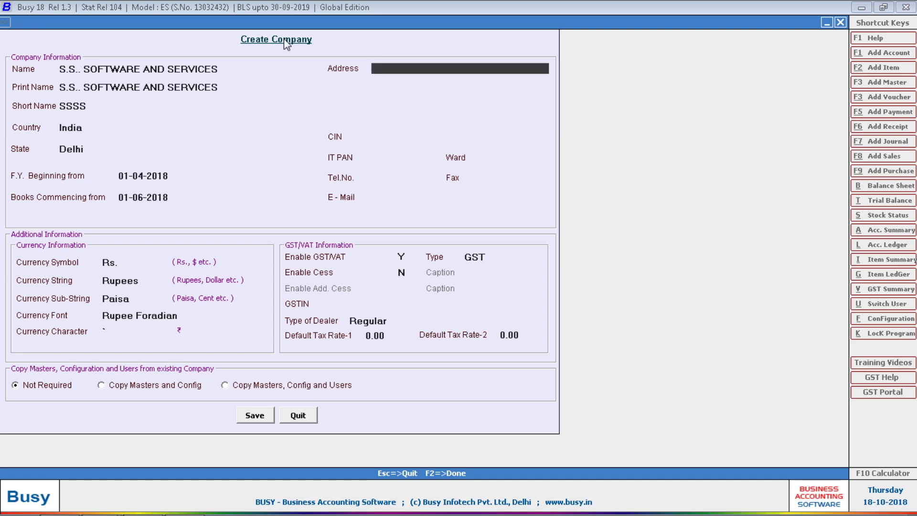
key("shift+Tab")
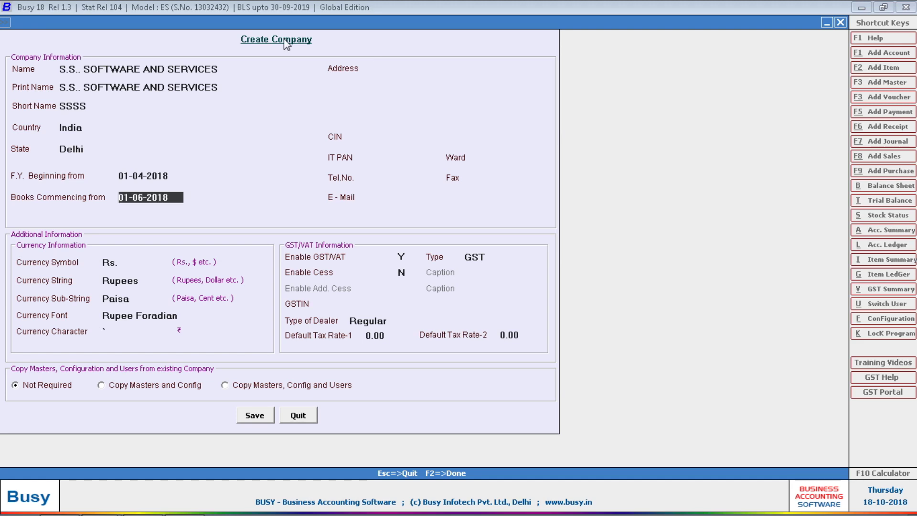
type("1-4")
key("Return")
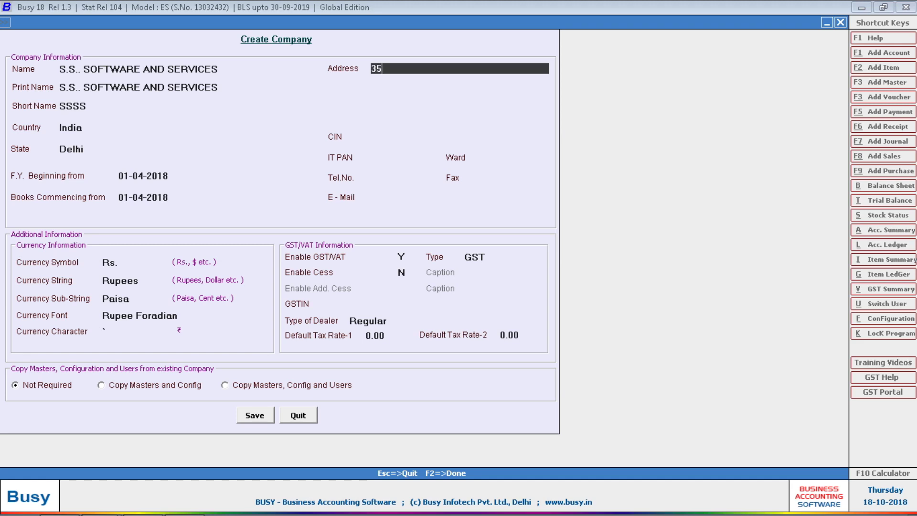
Step: Type the first two lines of the company's postal address
key("Return")
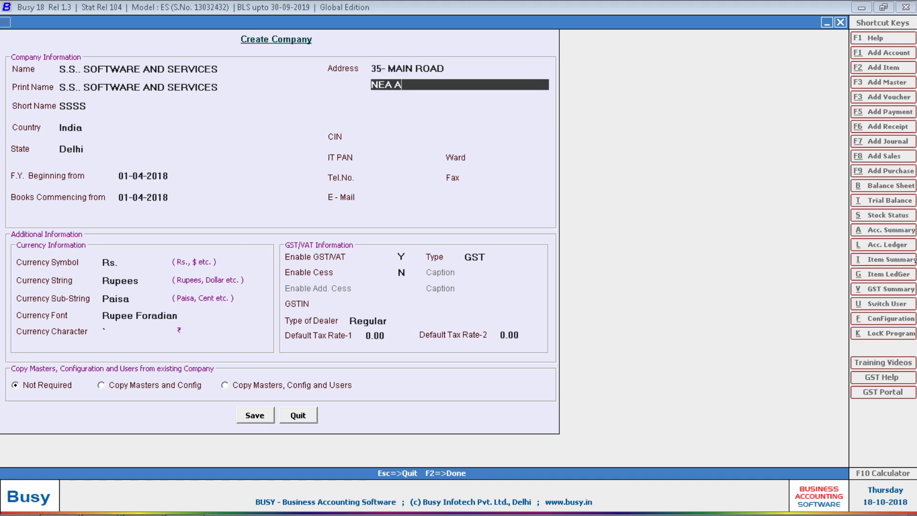
key("Return")
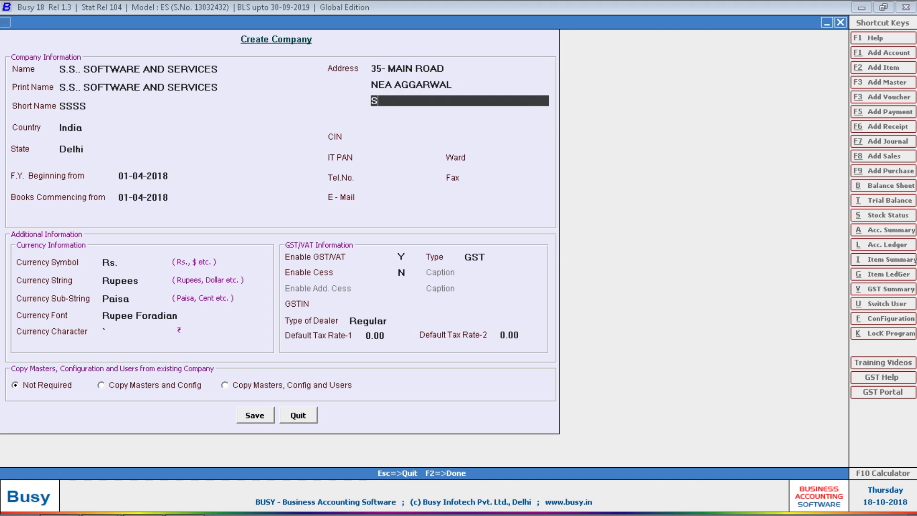
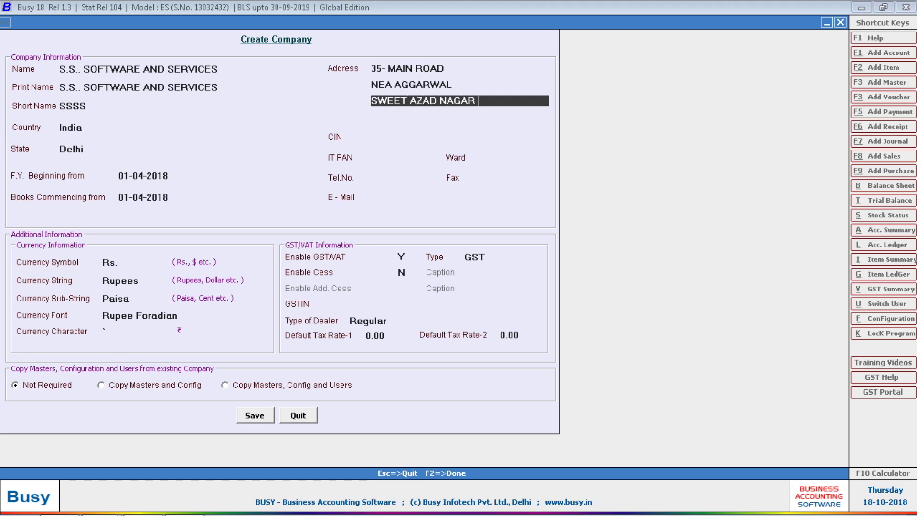
Step: Complete the address's third and fourth lines, fixing typos, and leave CIN blank
key("Return")
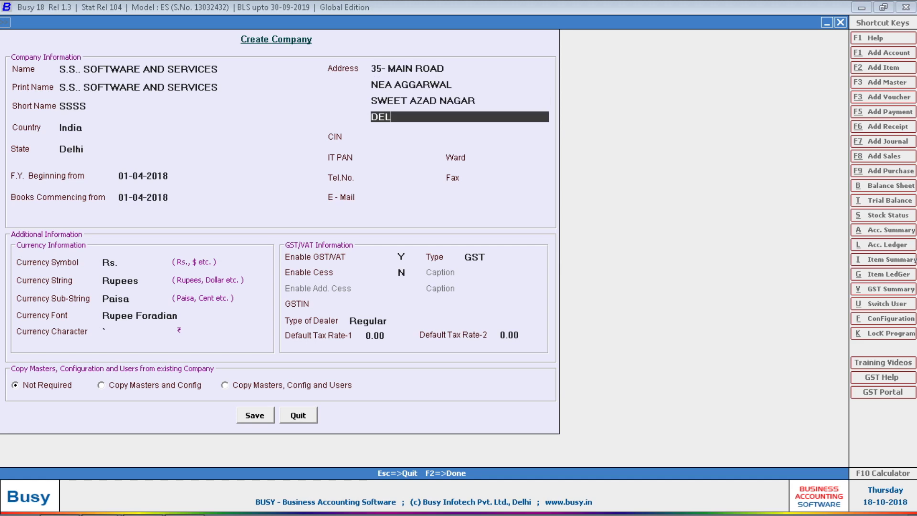
key("Return")
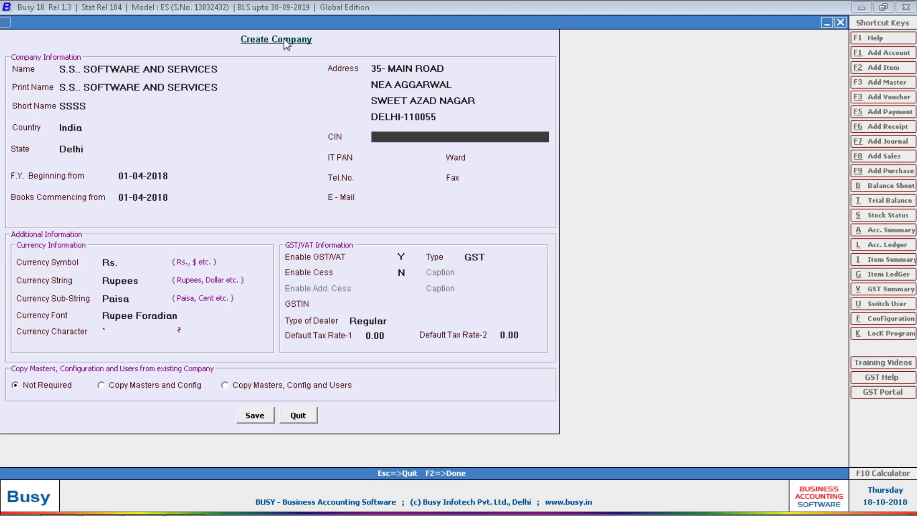
key("Return")
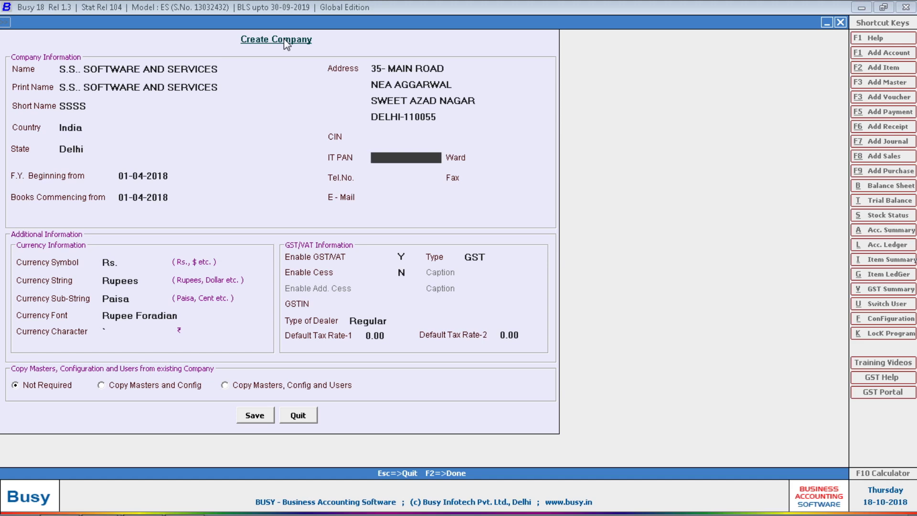
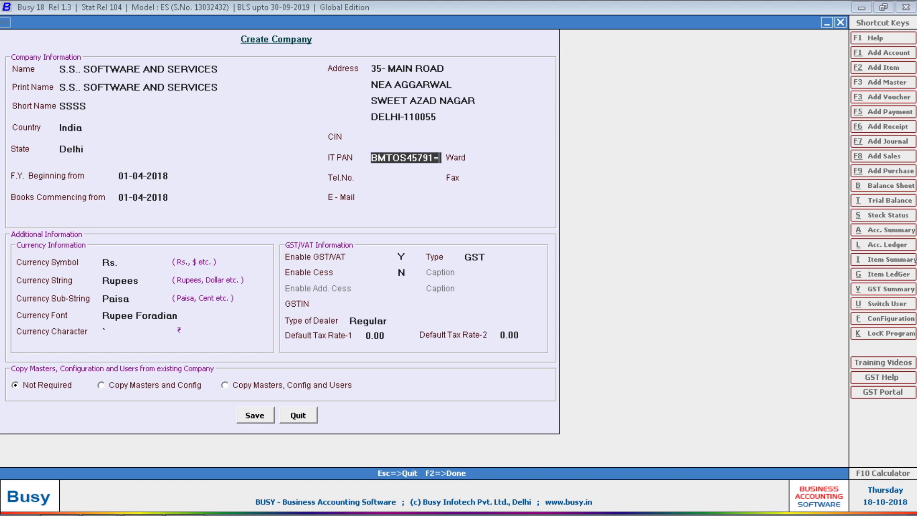
Step: Type the company's IT PAN and correct its stray trailing digit and wrong letter
type("P")
key("Left")
key("Left")
key("Left")
key("Left")
key("Left")
key("Left")
key("BackSpace")
type("P")
Step: Settle the remaining PAN letter as F, check the PAN, and move to Ward
key("BackSpace")
type("F")
key("BackSpace")
type("G")
key("BackSpace")
type("F")
key("Right")
key("Right")
key("Return")
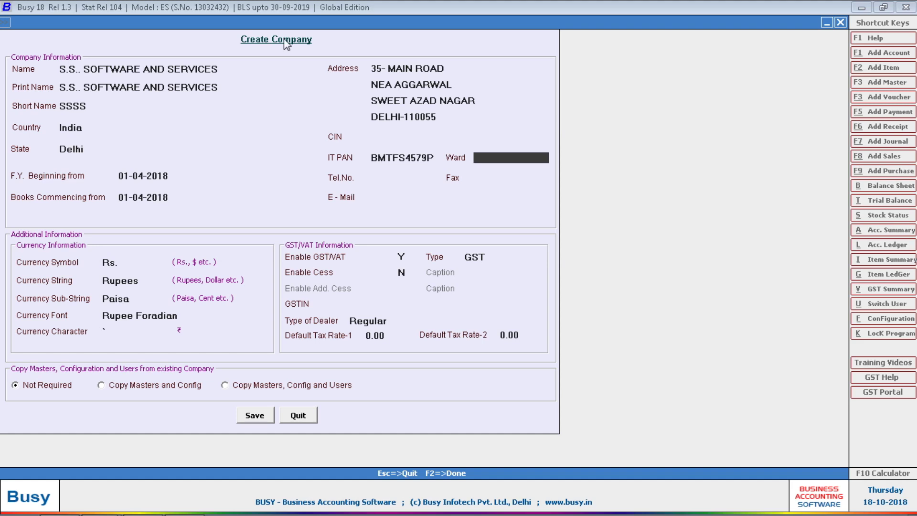
Step: Enter Ward 235 plus the company's telephone number, fax number and e-mail address
type("235")
key("Return")
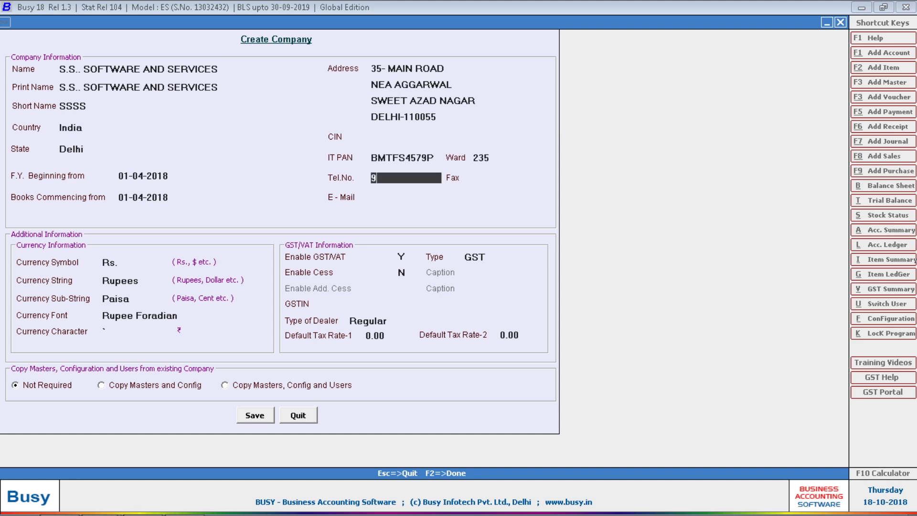
key("Return")
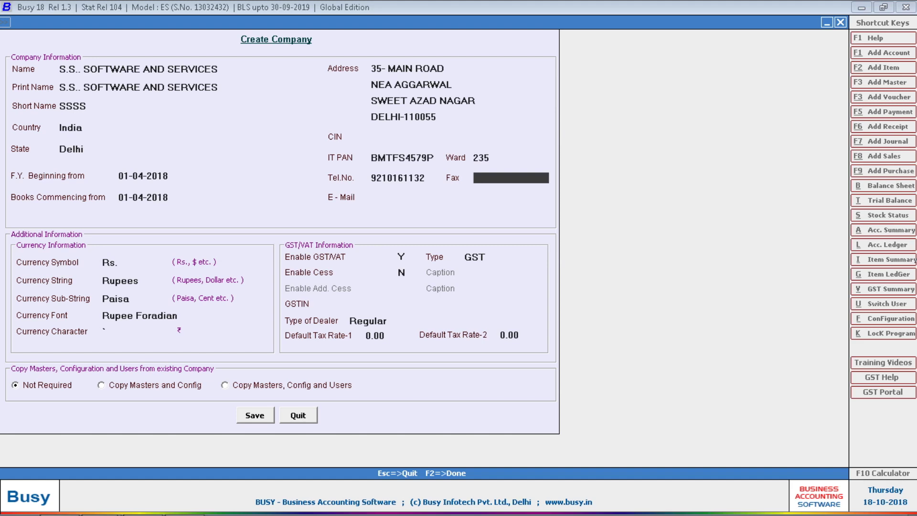
key("Return")
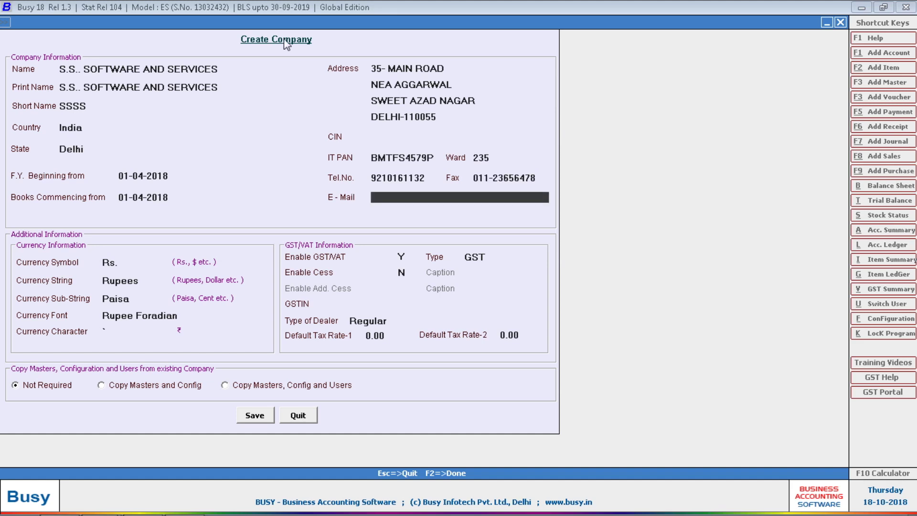
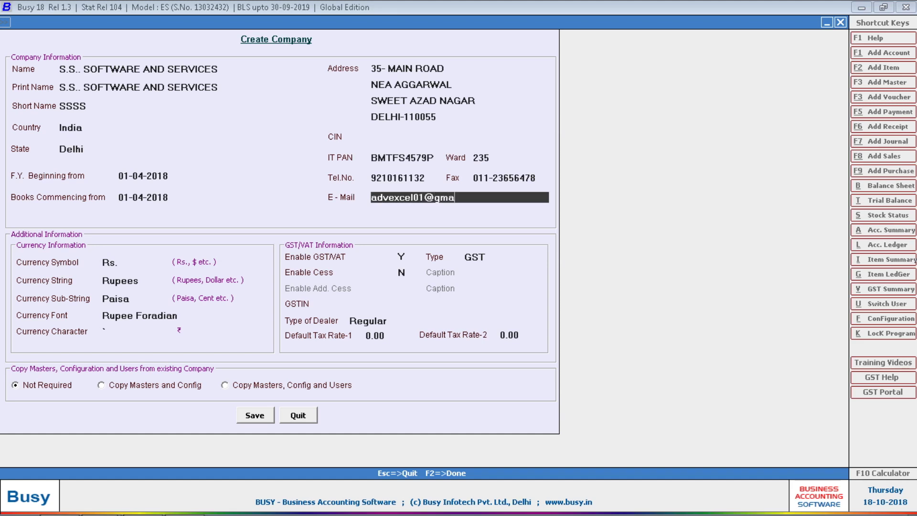
key("Return")
key("Return")
key("Return")
key("Return")
key("Return")
key("Return")
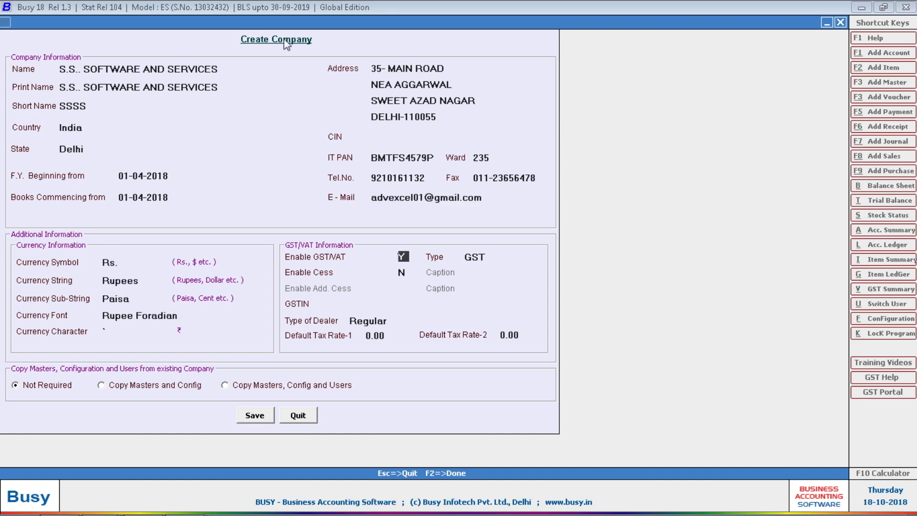
Step: Set Enable GST/VAT to N and save the new company, confirming with Yes
type("N")
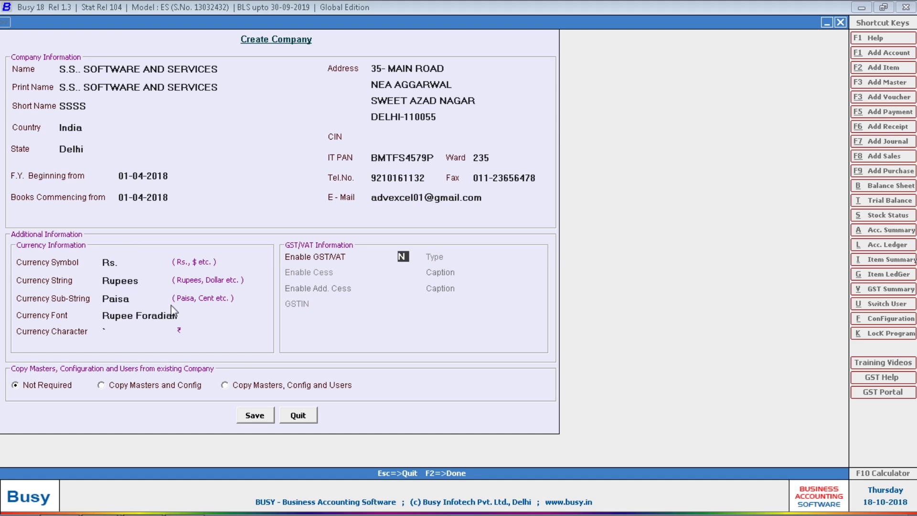
left_click(255, 417)
left_click(478, 294)
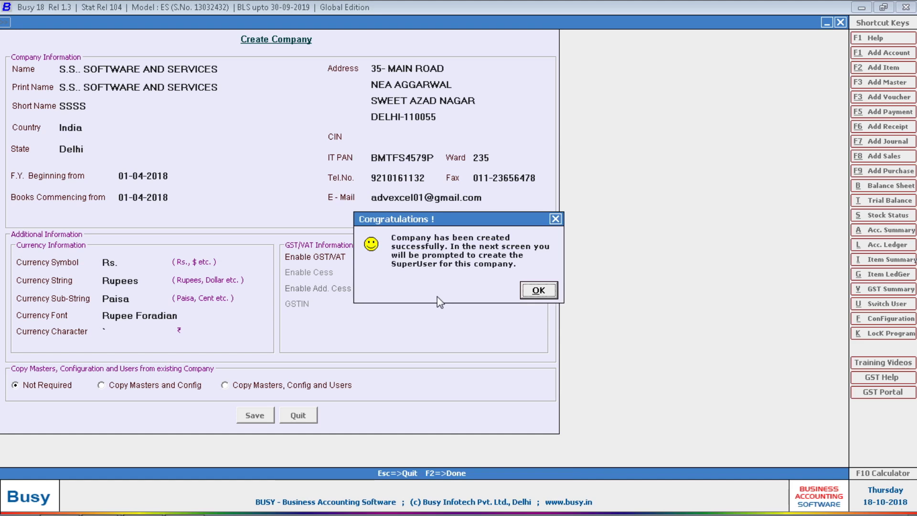
Step: Create the superuser with a name and confirmed password, then skip Features/Options
key("Return")
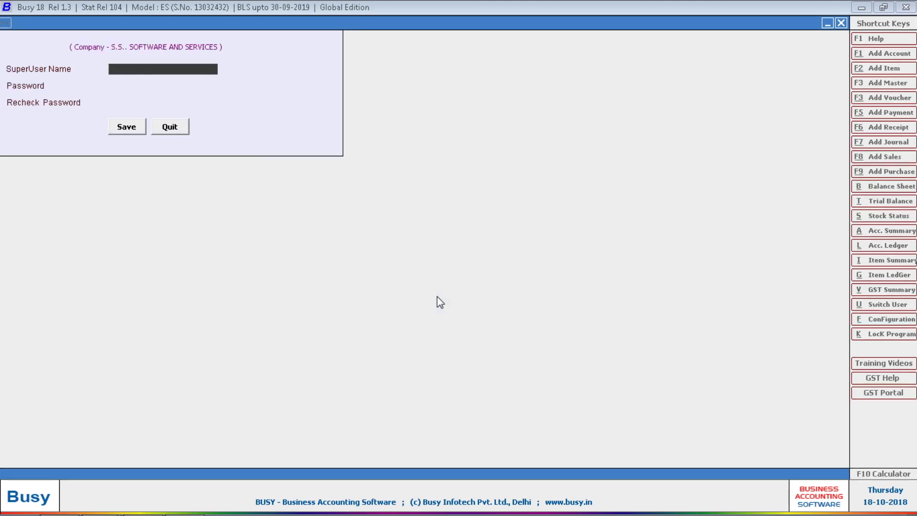
type("S")
key("Return")
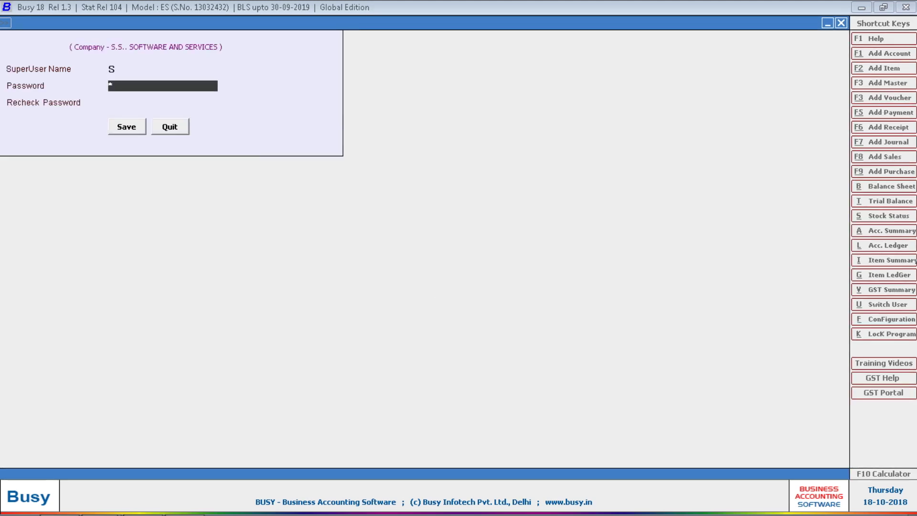
key("Return")
type("S")
key("Return")
key("Return")
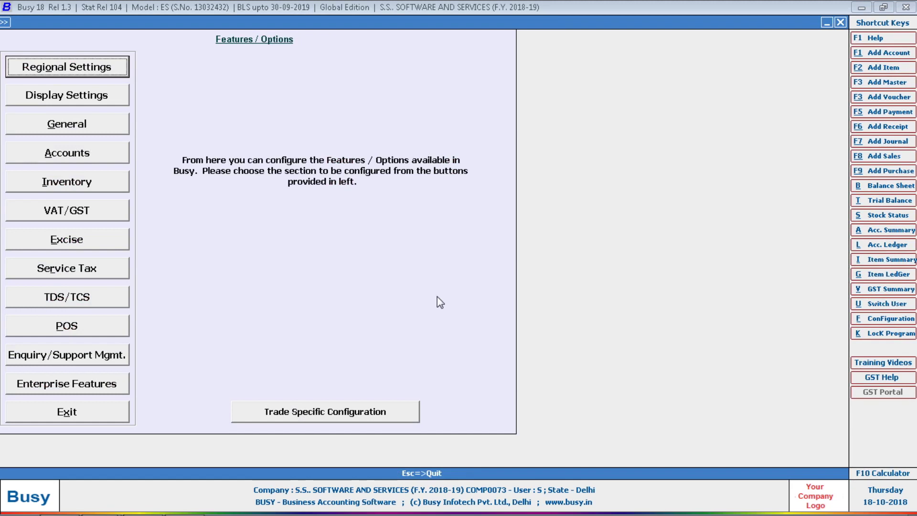
key("Escape")
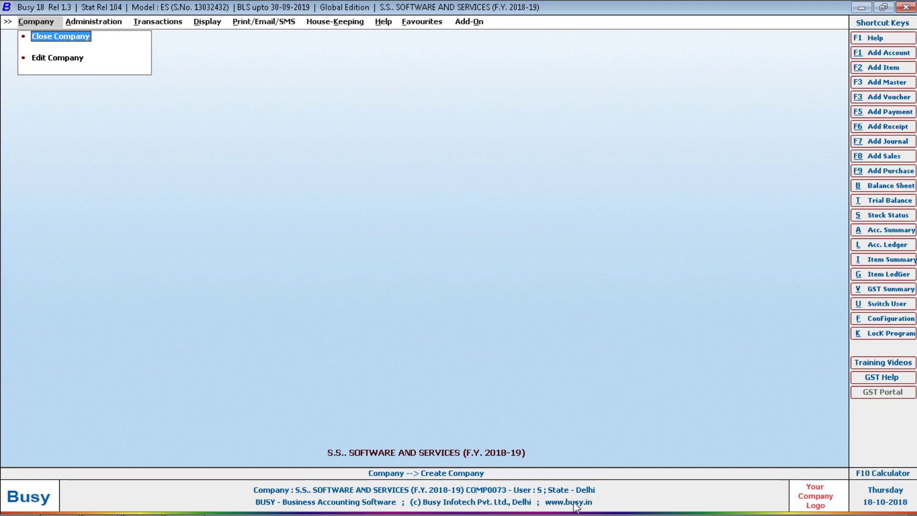
Step: Close the current company in Busy, confirming Yes at the prompt
key("Right")
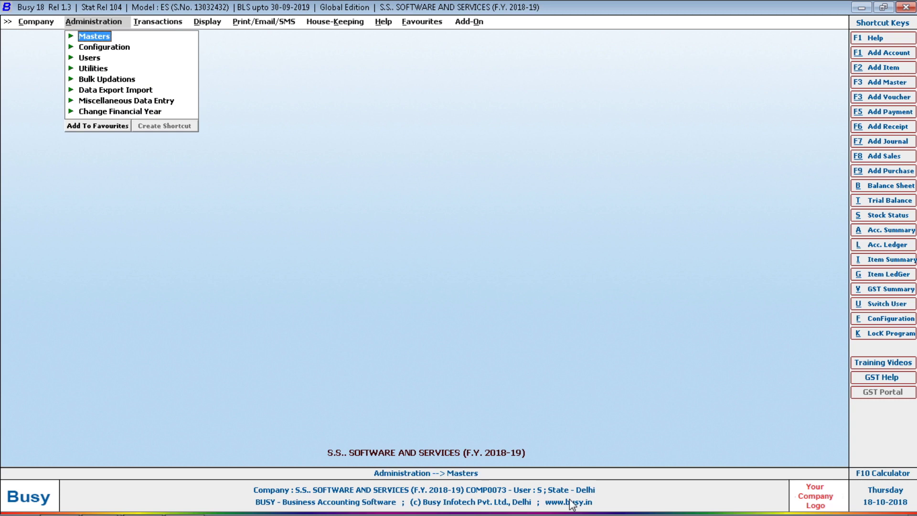
key("Escape")
key("Escape")
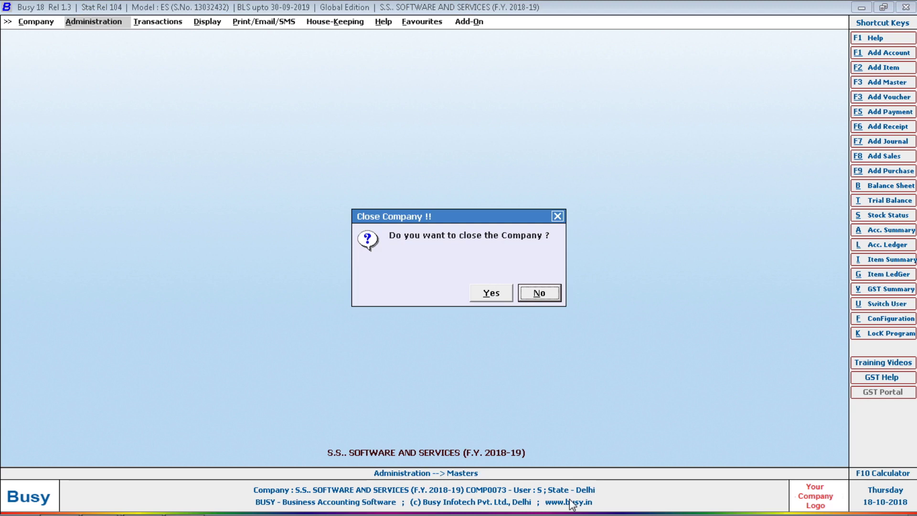
key("Left")
key("Return")
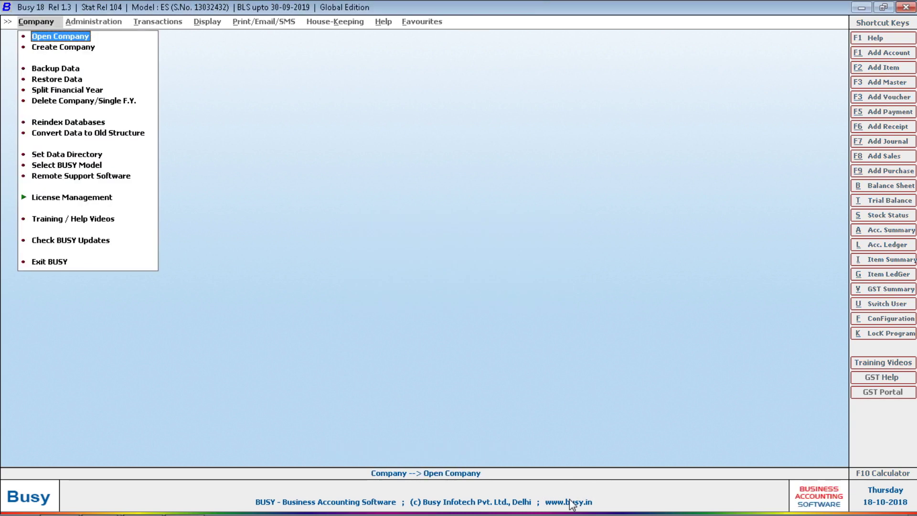
Step: Find S..S.SOFTWARE AND SERVICES in the existing companies list, then leave Busy for the desktop
key("Return")
key("s")
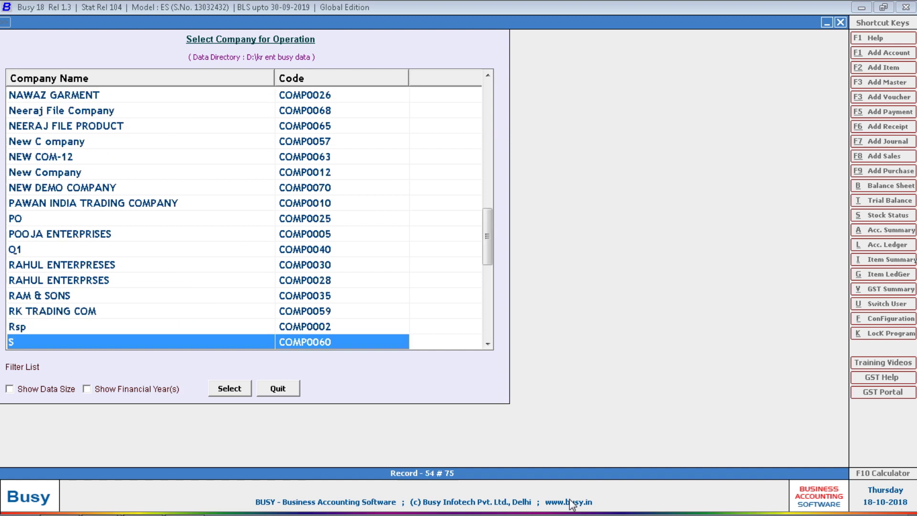
key("Down")
key("Down")
key("Down")
key("Up")
key("Up")
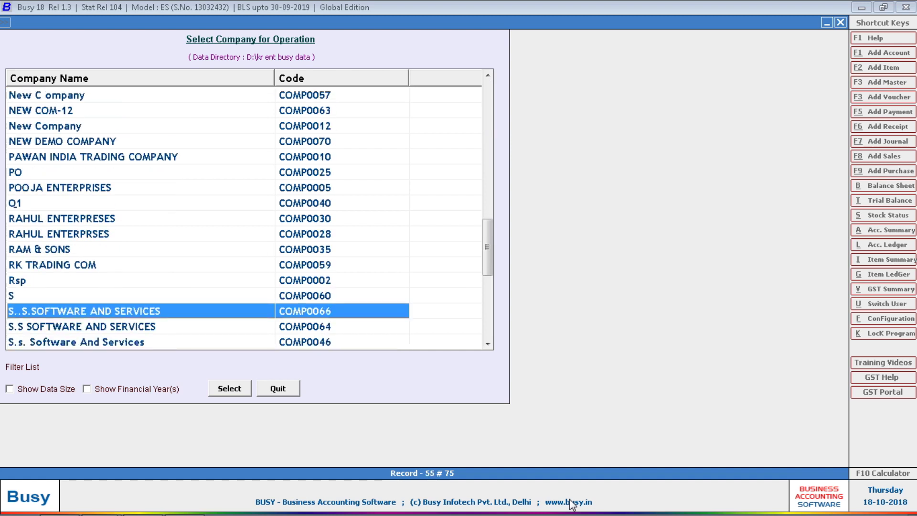
key("Escape")
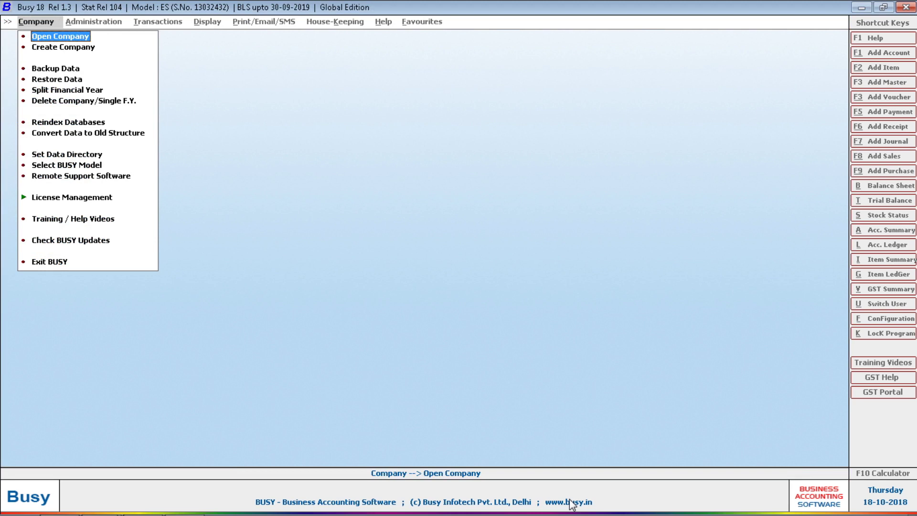
key("super+d")
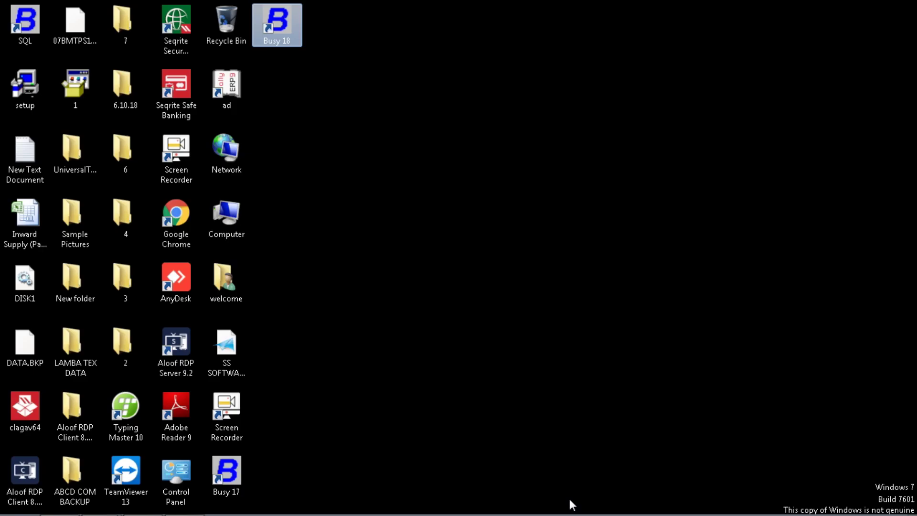